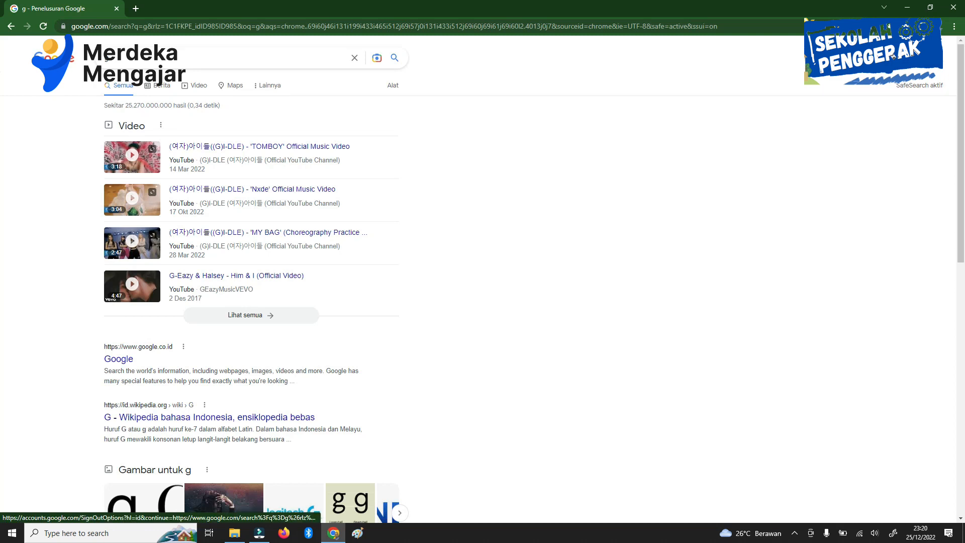
# Step: Go to Google Drive from the Google search page and create a blank Google Forms form
pyautogui.click(915, 58)
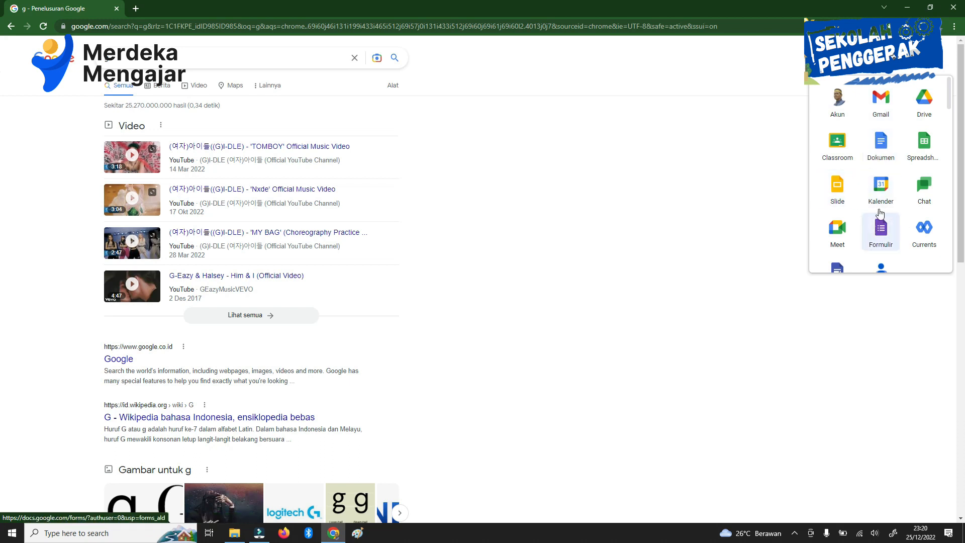
pyautogui.click(918, 111)
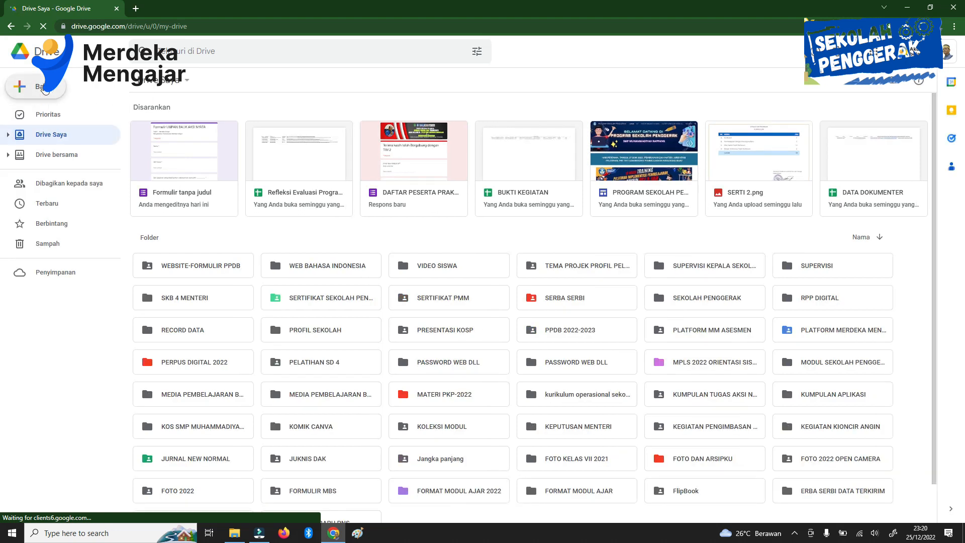
pyautogui.click(43, 90)
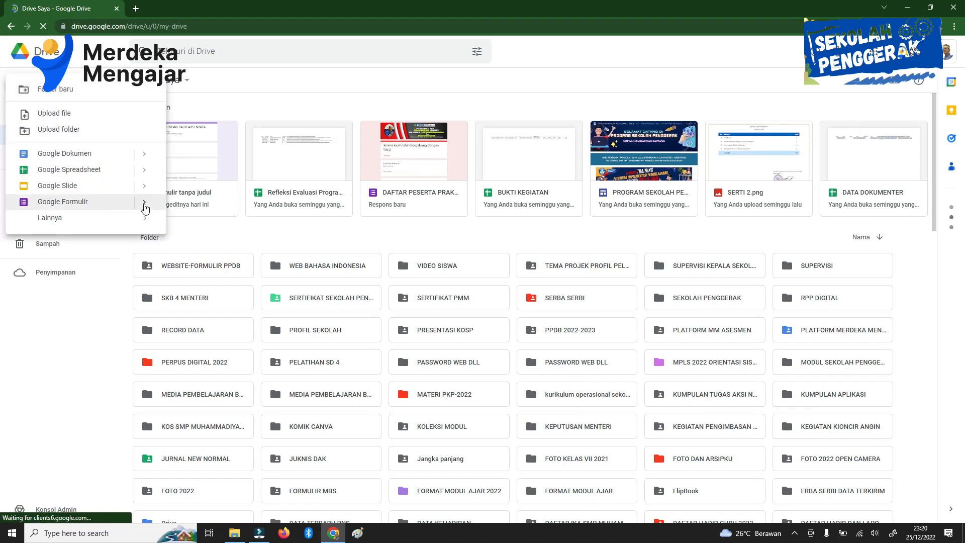
pyautogui.click(145, 204)
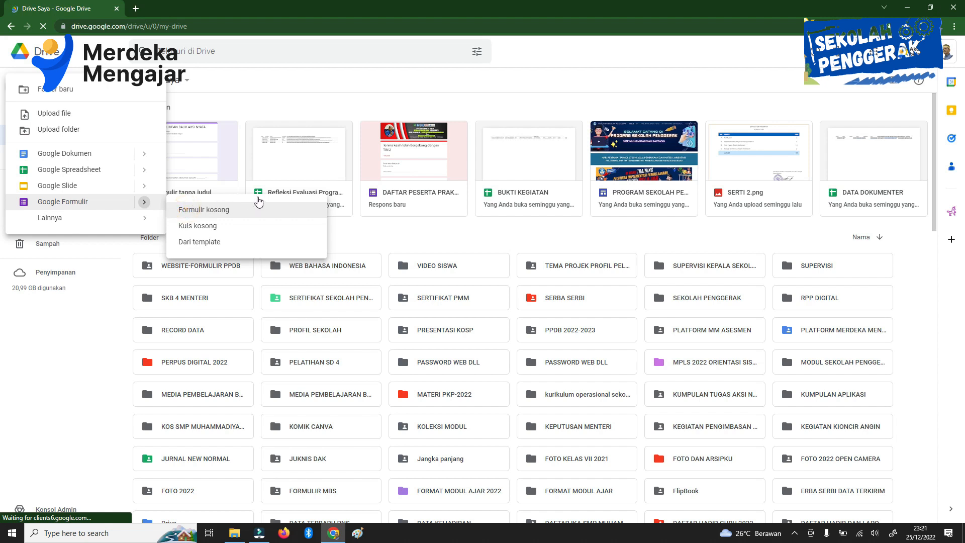
pyautogui.click(231, 213)
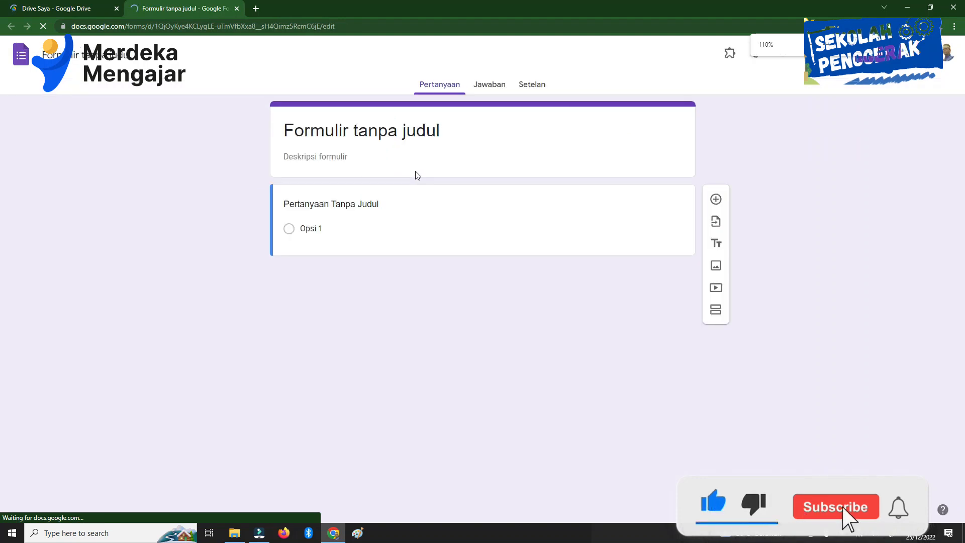
# Step: Change the form title to "Formulir UMPAN BALIK AKSI NYATA"
pyautogui.hotkey('ctrl', '+')
pyautogui.hotkey('ctrl', '+')
pyautogui.hotkey('ctrl', '+')
pyautogui.hotkey('ctrl', '+')
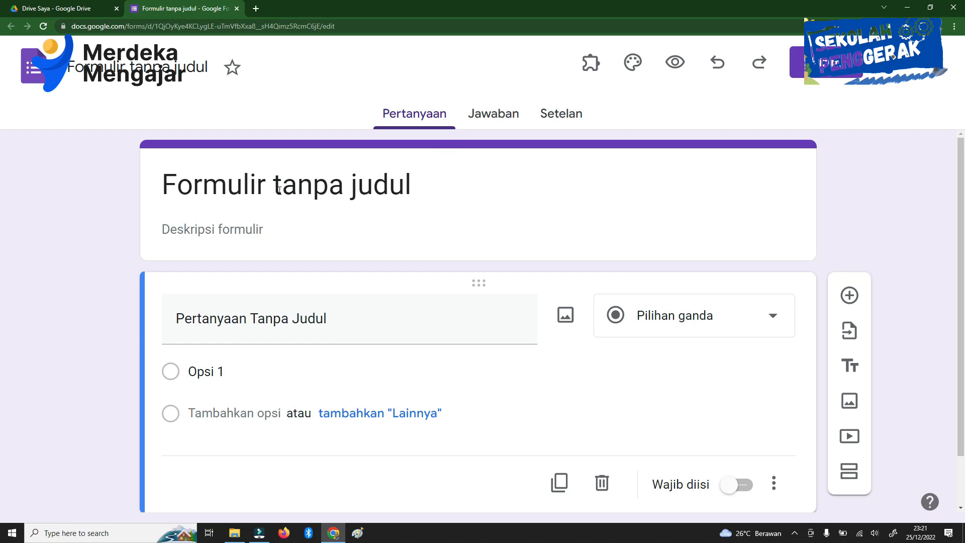
pyautogui.moveTo(277, 186); pyautogui.dragTo(417, 189)
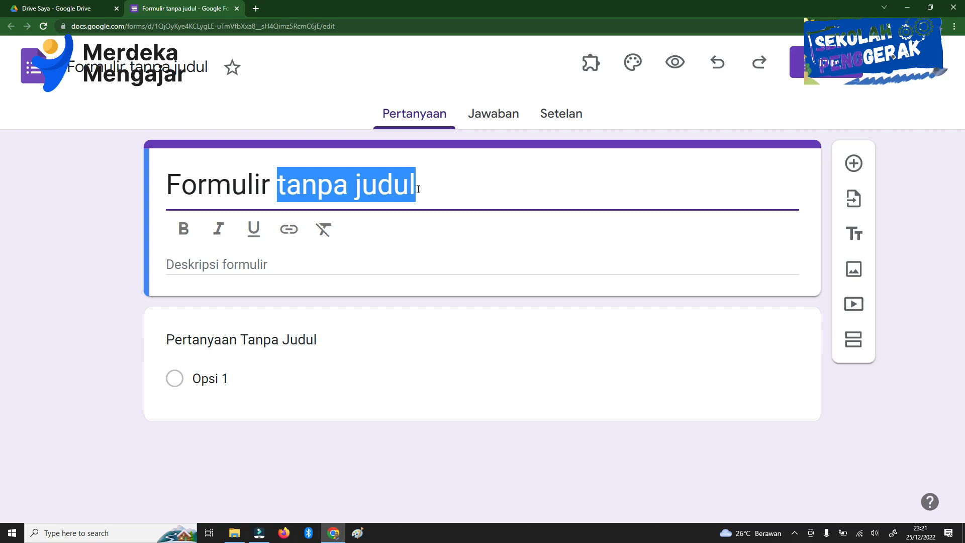
pyautogui.write('U')
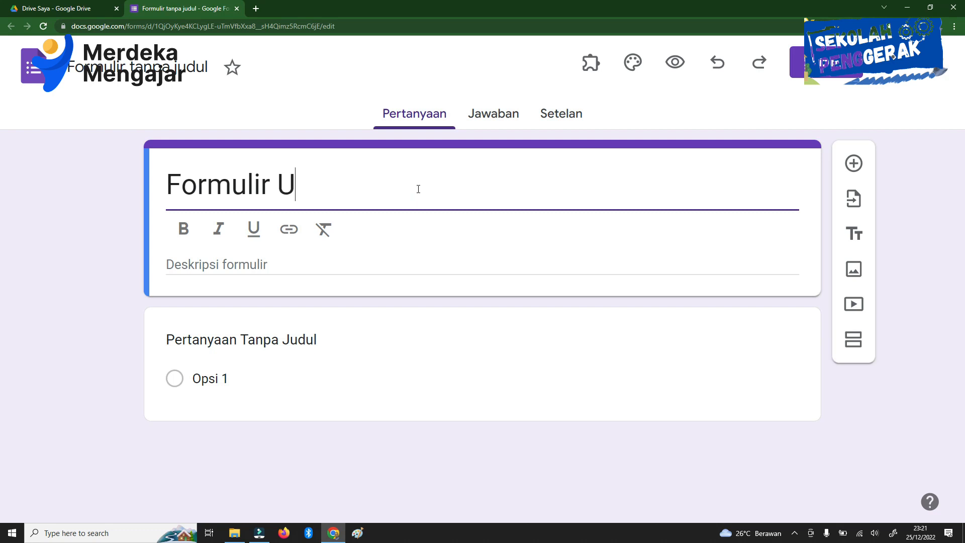
pyautogui.write('MAPN')
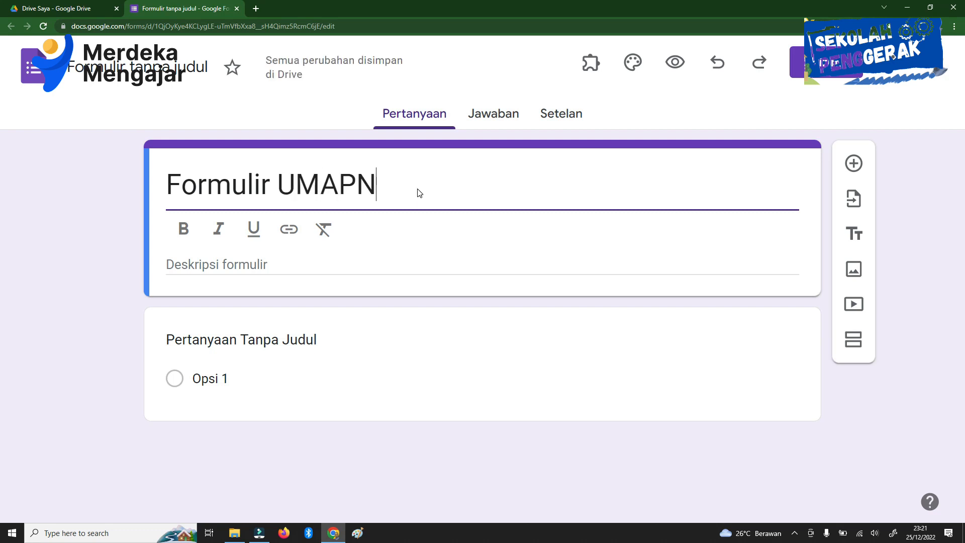
pyautogui.press('BackSpace')
pyautogui.press('BackSpace')
pyautogui.press('BackSpace')
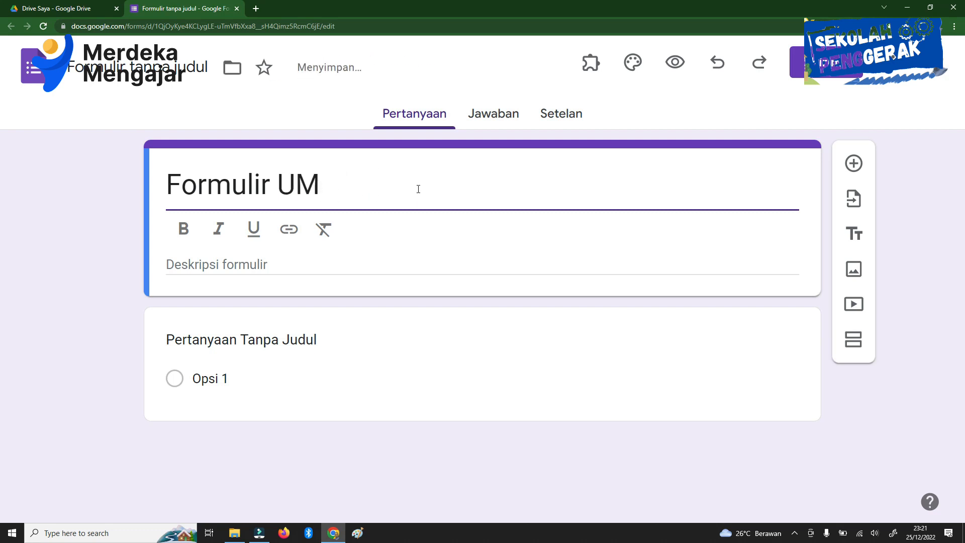
pyautogui.write('PAN')
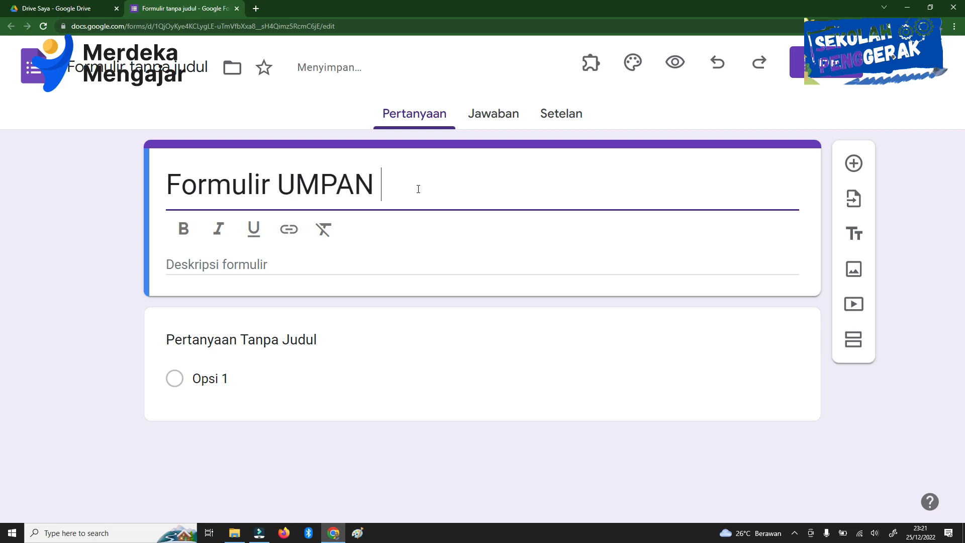
pyautogui.write(' BALIK')
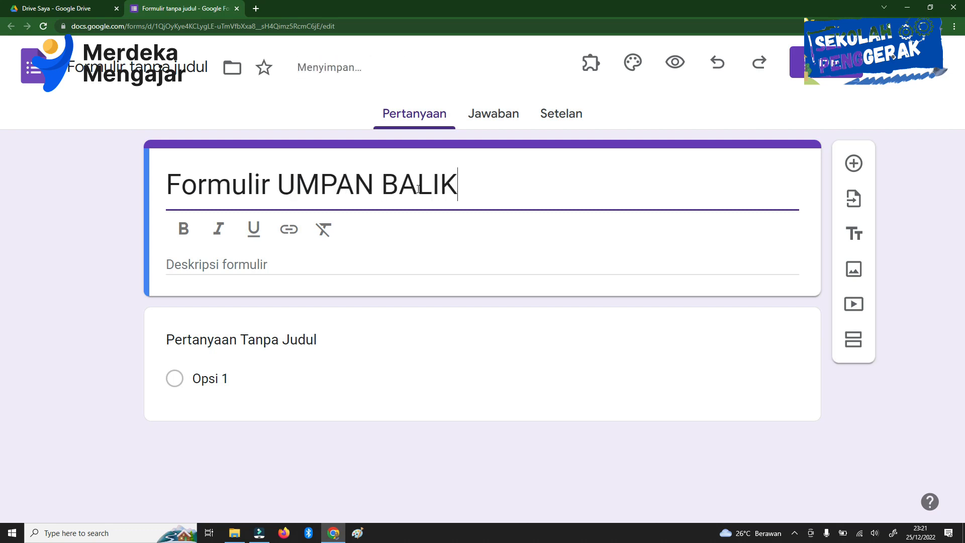
pyautogui.write(' AKSI')
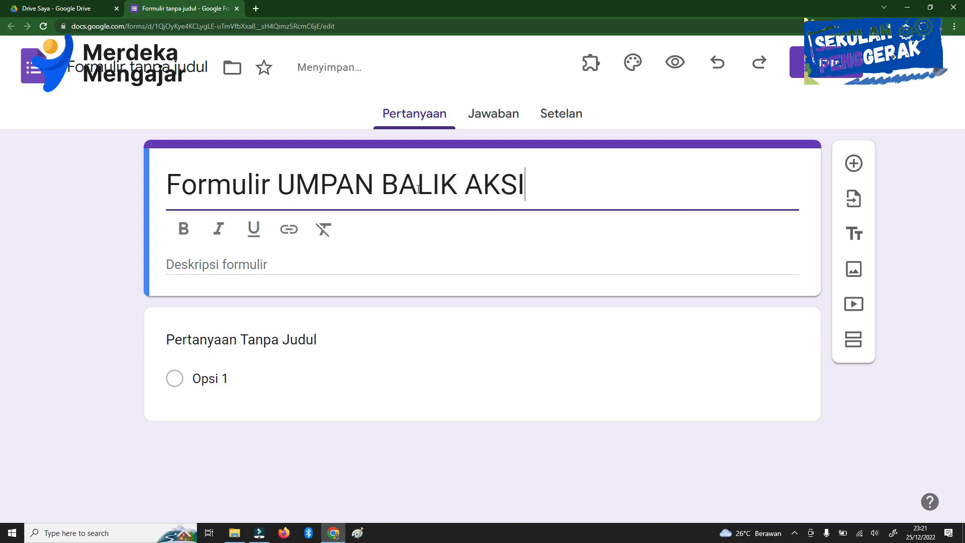
pyautogui.write(' NYATA')
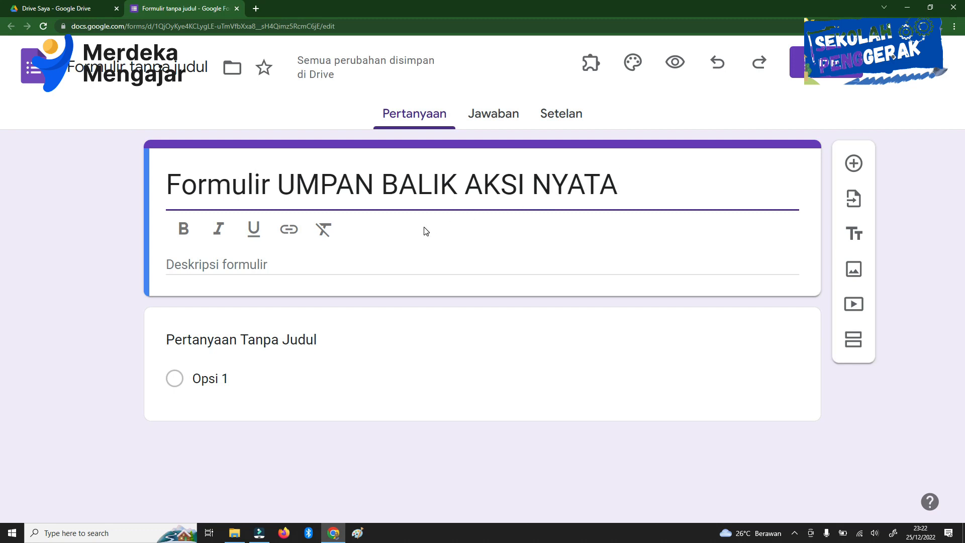
# Step: Enter "Topik 1: Merdeka Belajar" as the first line of the form description
pyautogui.click(286, 267)
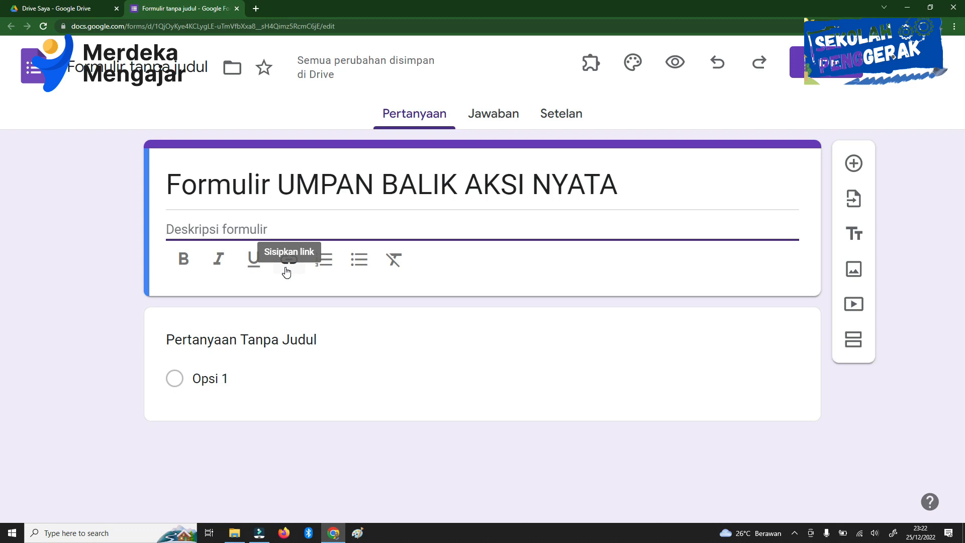
pyautogui.write('Topi')
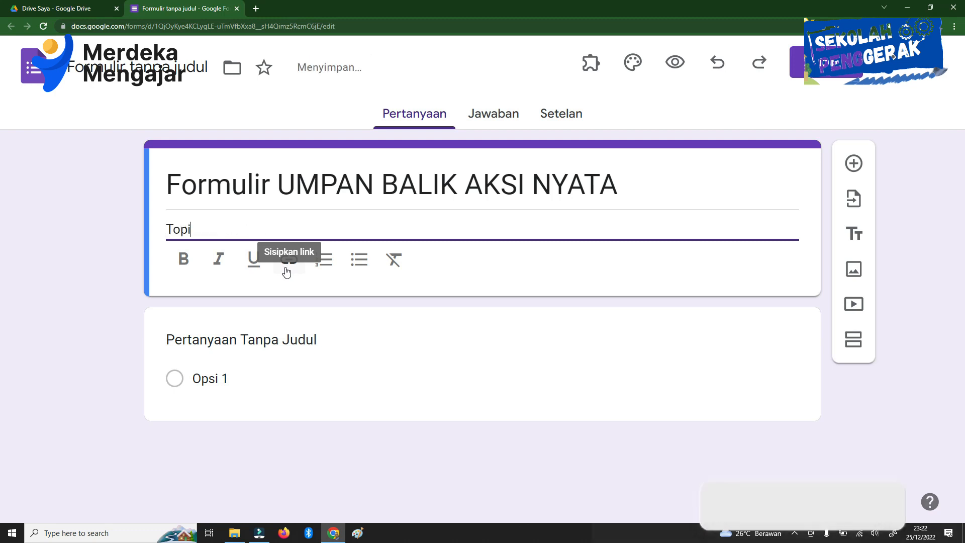
pyautogui.write('k 1:')
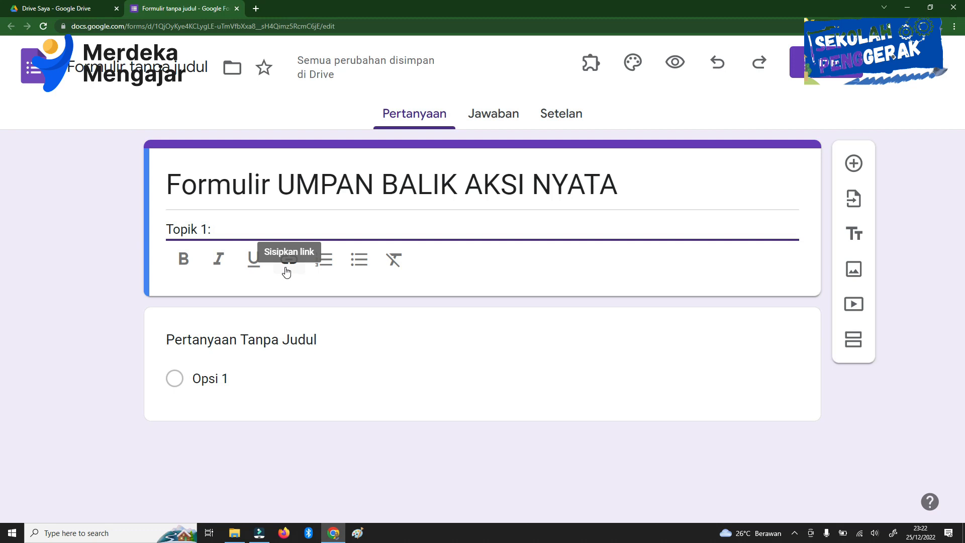
pyautogui.write('Merdeka Be')
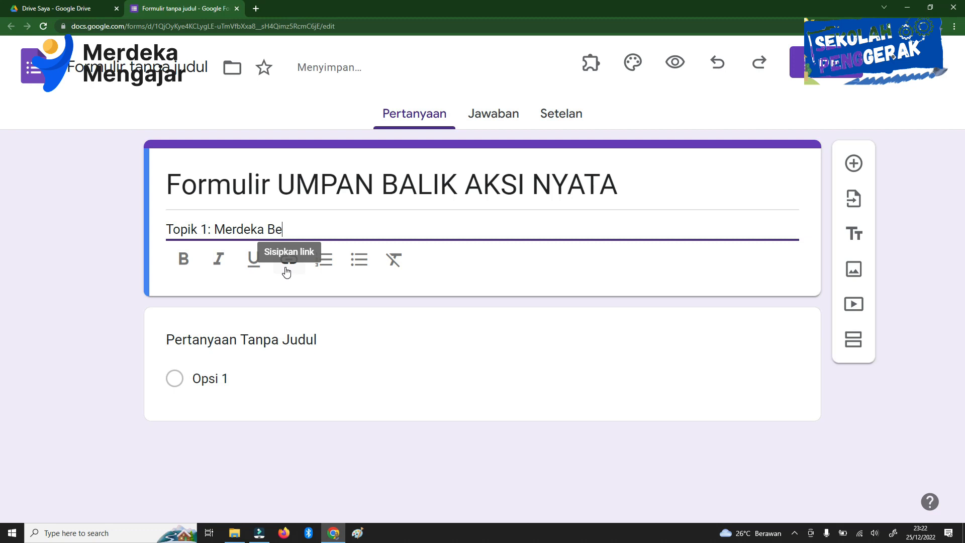
pyautogui.write('lajar')
pyautogui.press('Return')
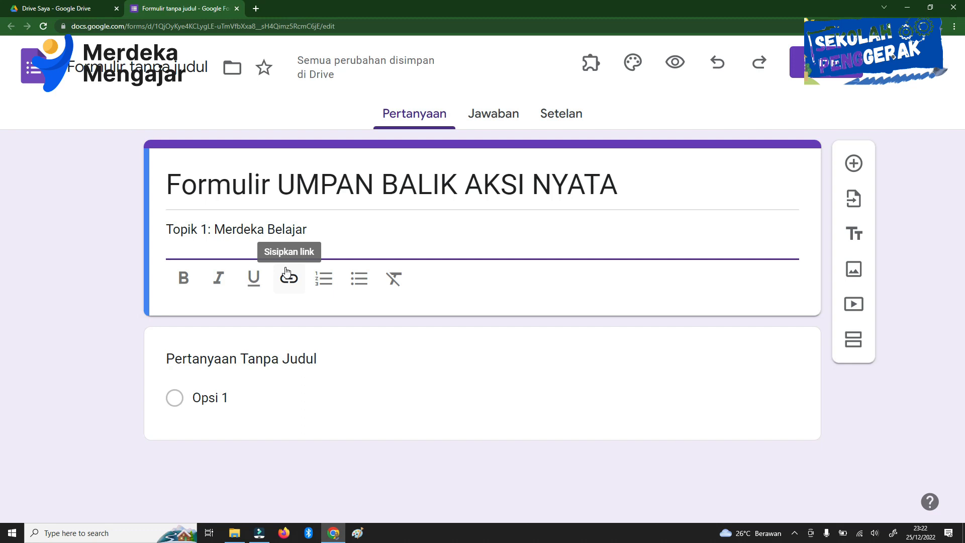
# Step: Add "Menyebarkan Pemahaman Merdeka Belajar" as the second line of the form description
pyautogui.write('Menyebarkan')
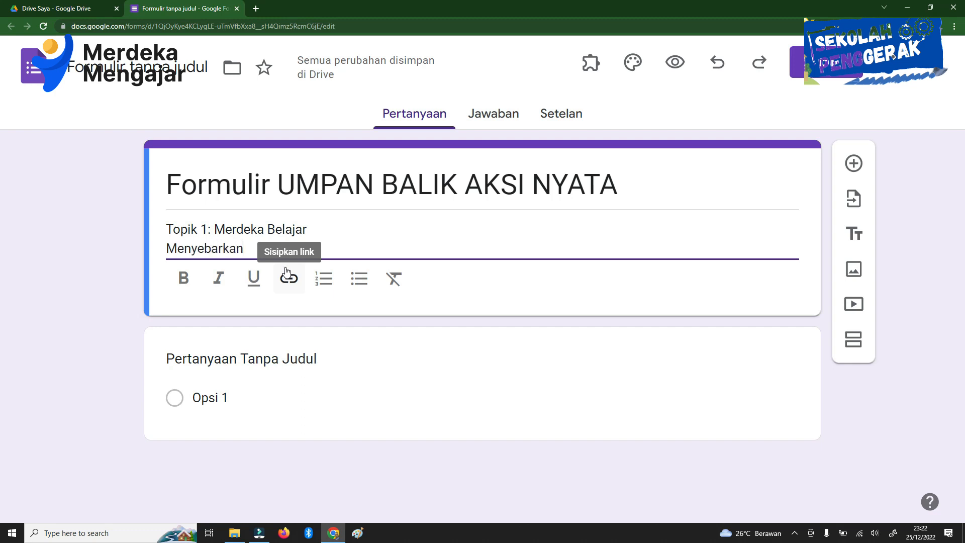
pyautogui.write(' Pe')
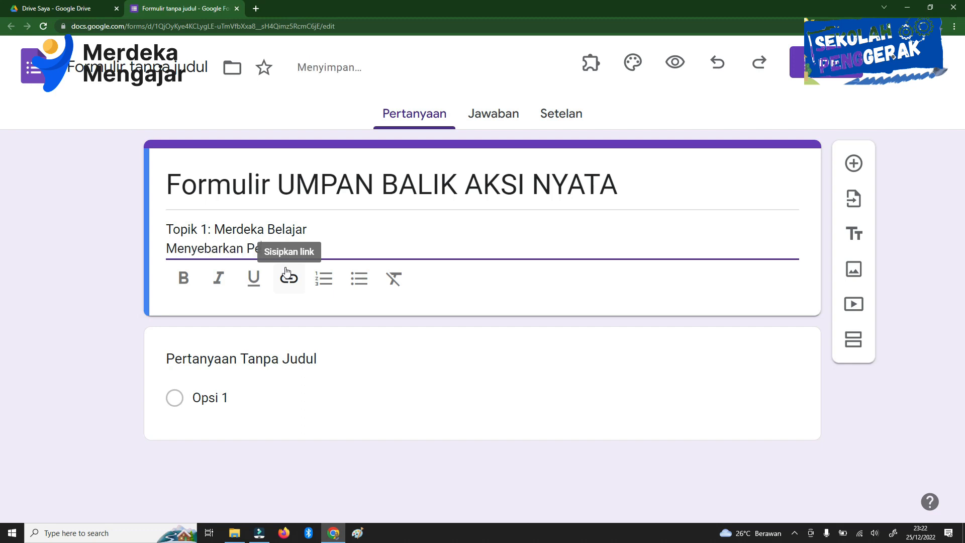
pyautogui.write('mahaman Merdeka Belajar')
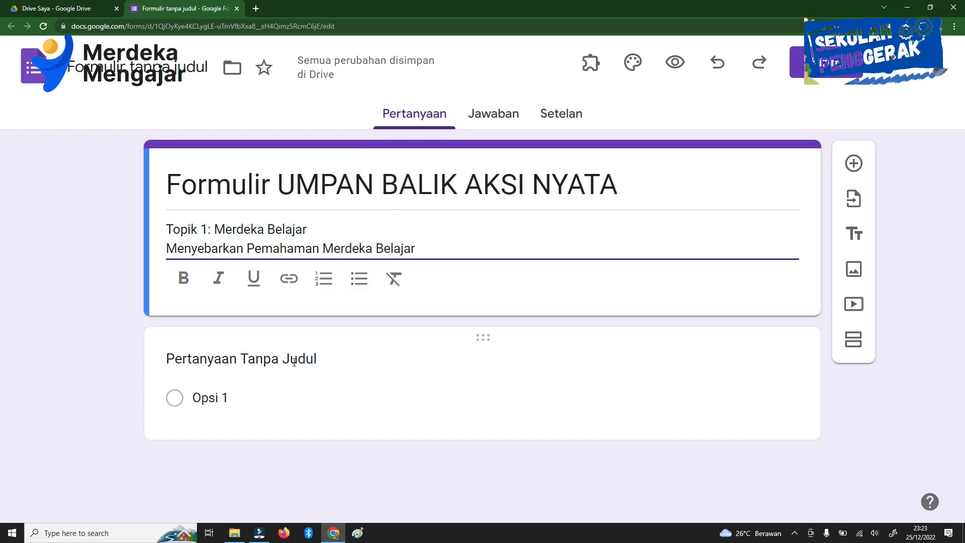
# Step: Turn the untitled question into a required short-answer (Jawaban singkat) question titled "Nama"
pyautogui.click(248, 358)
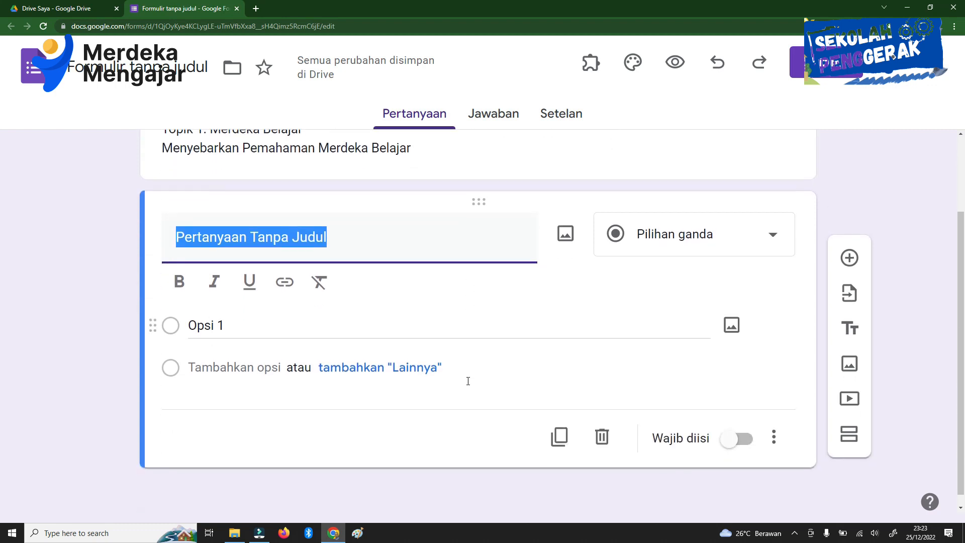
pyautogui.write('Nama')
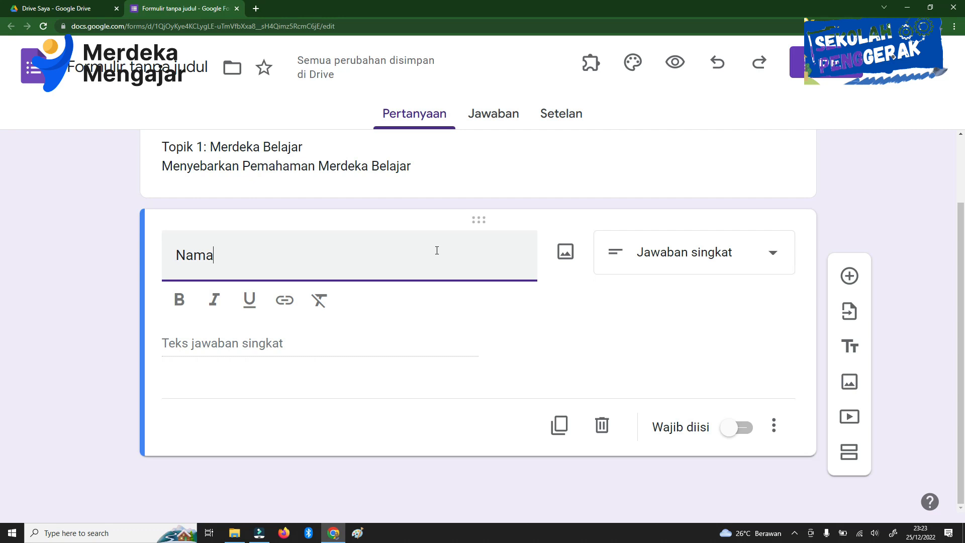
pyautogui.click(713, 264)
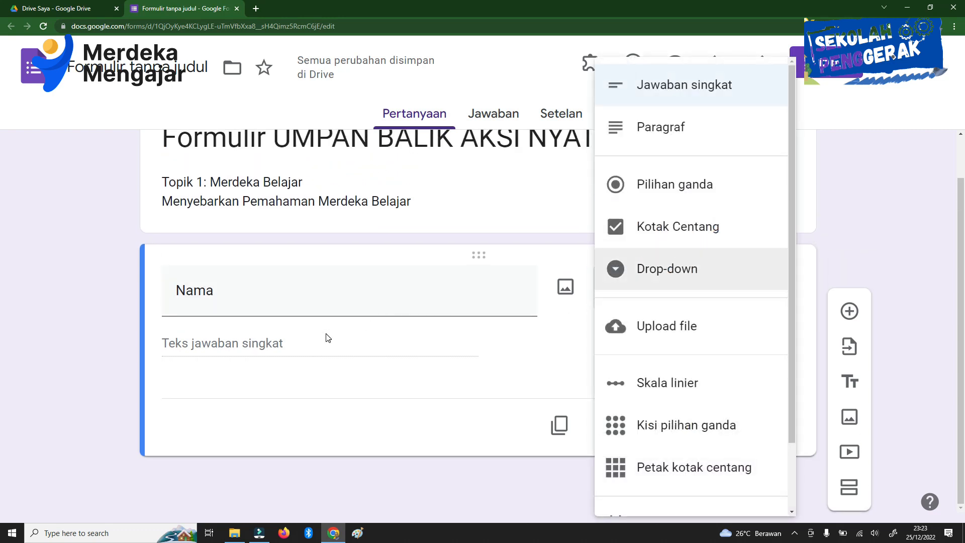
pyautogui.click(695, 92)
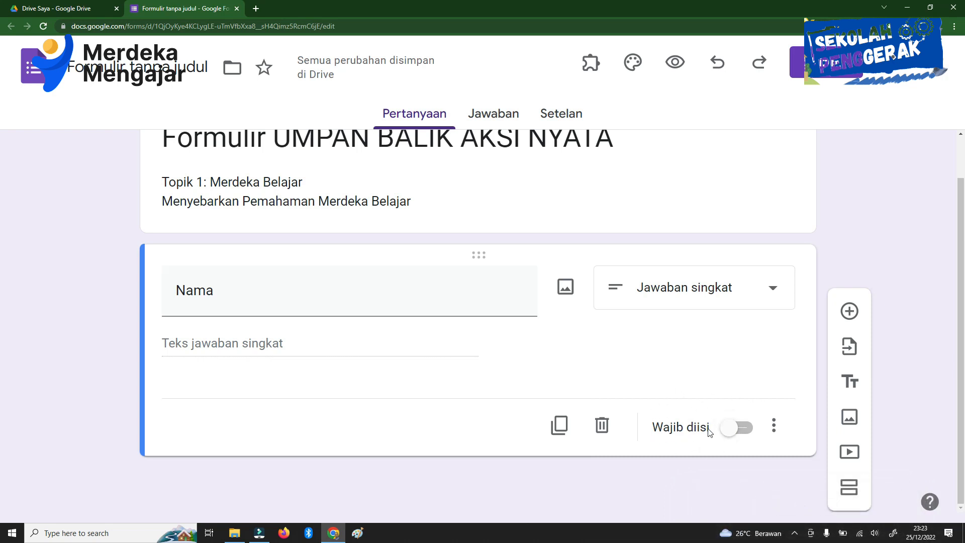
pyautogui.click(734, 433)
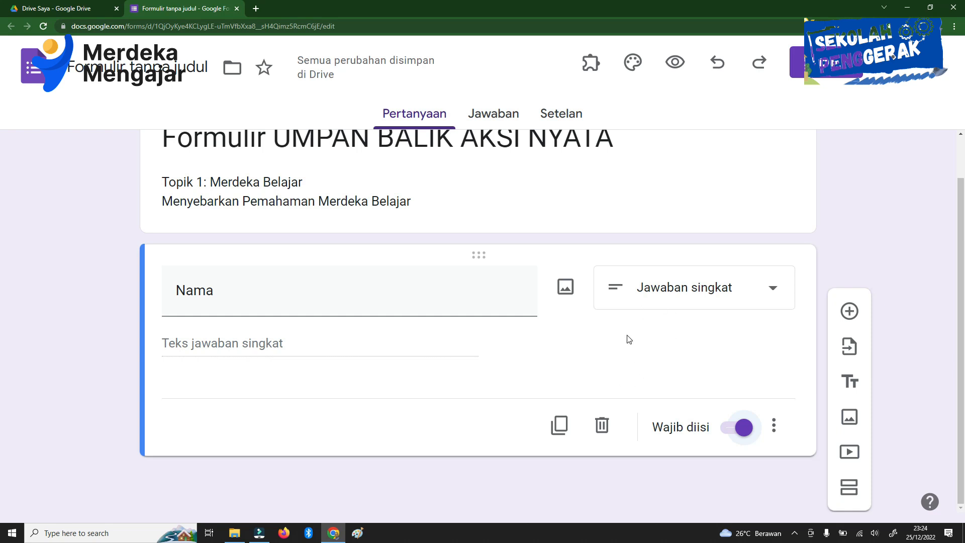
# Step: Duplicate the "Nama" question and retitle the copy "Unit Kerja"
pyautogui.click(563, 429)
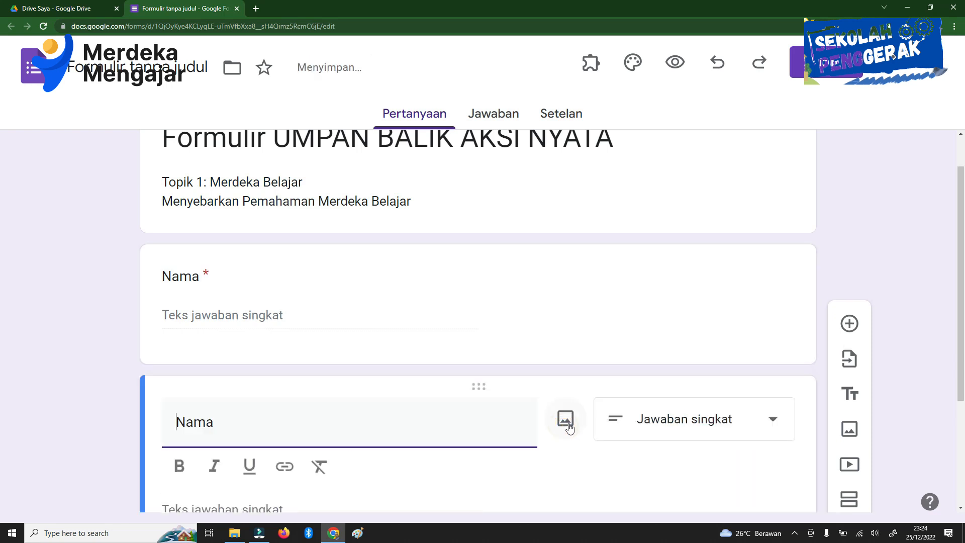
pyautogui.moveTo(230, 320); pyautogui.dragTo(175, 320)
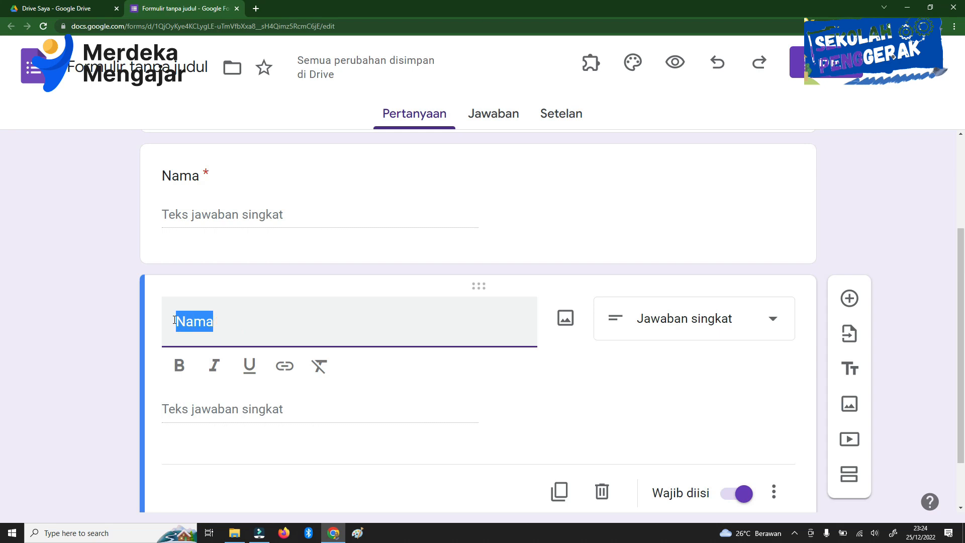
pyautogui.write('Unit Kerja')
# Step: Duplicate the "Unit Kerja" question and retitle the copy "Dari Paparan yang disampaikan, sebelumnya saya pikir" followed by a long row of dots
pyautogui.scroll(-1, 417, 314)
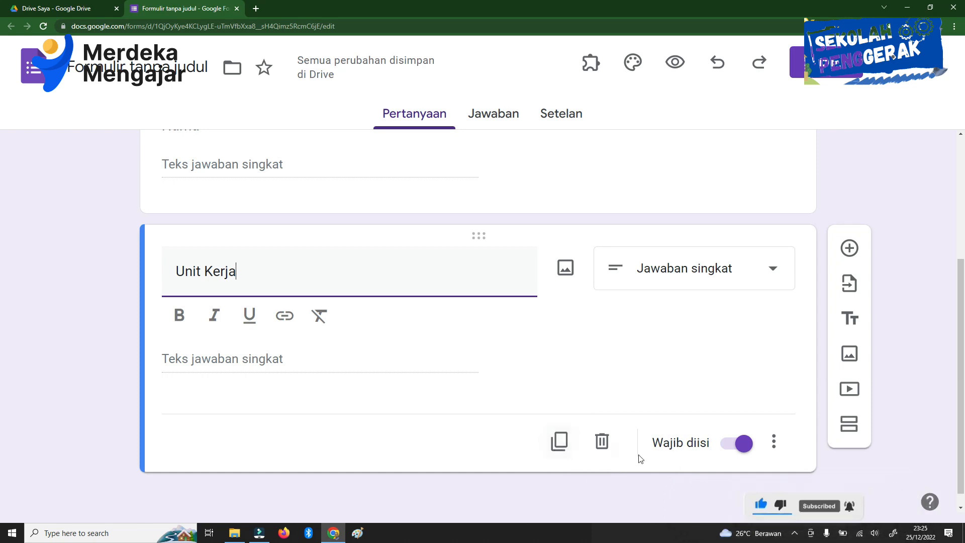
pyautogui.click(560, 443)
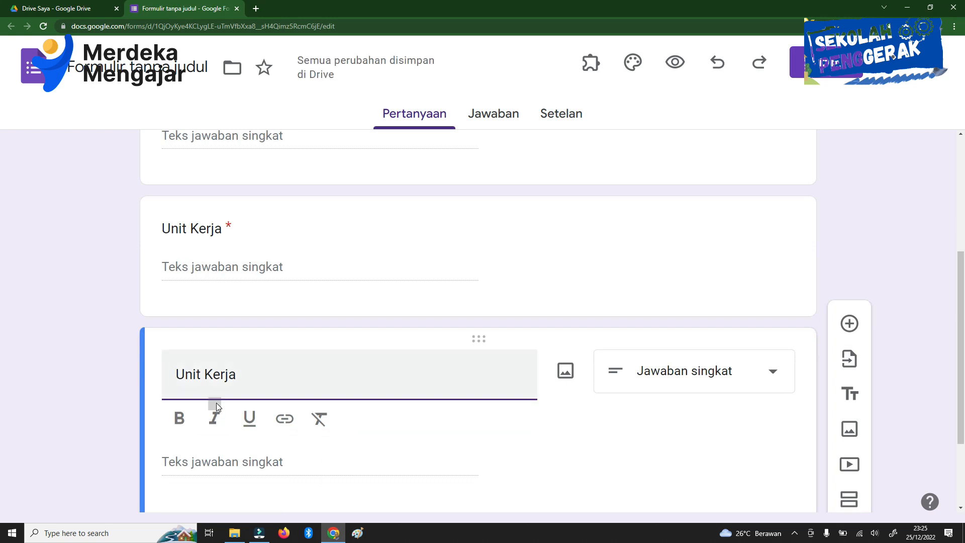
pyautogui.write('Da')
pyautogui.hotkey('ctrl', 'shift', 'Right')
pyautogui.hotkey('ctrl', 'shift', 'Right')
pyautogui.write('ri P')
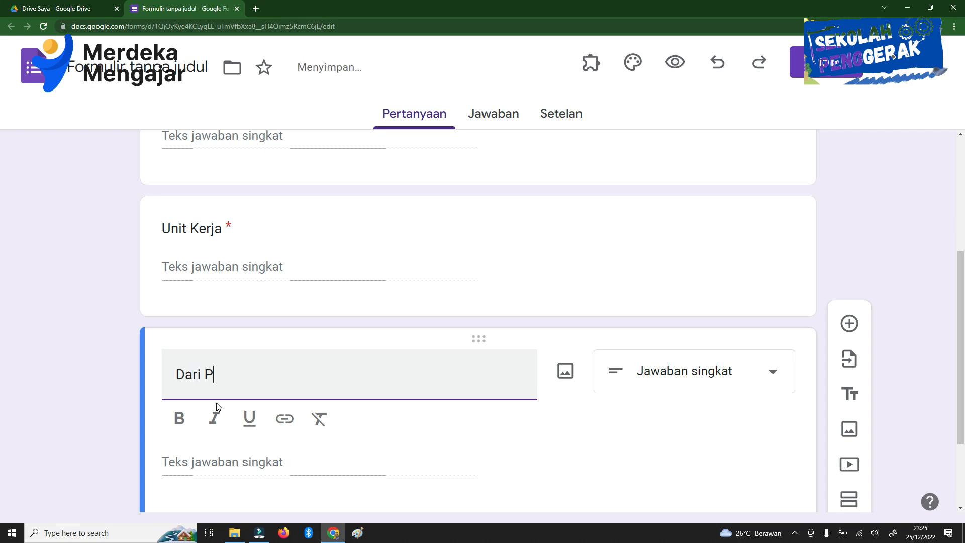
pyautogui.write('aparan yang disampaikan')
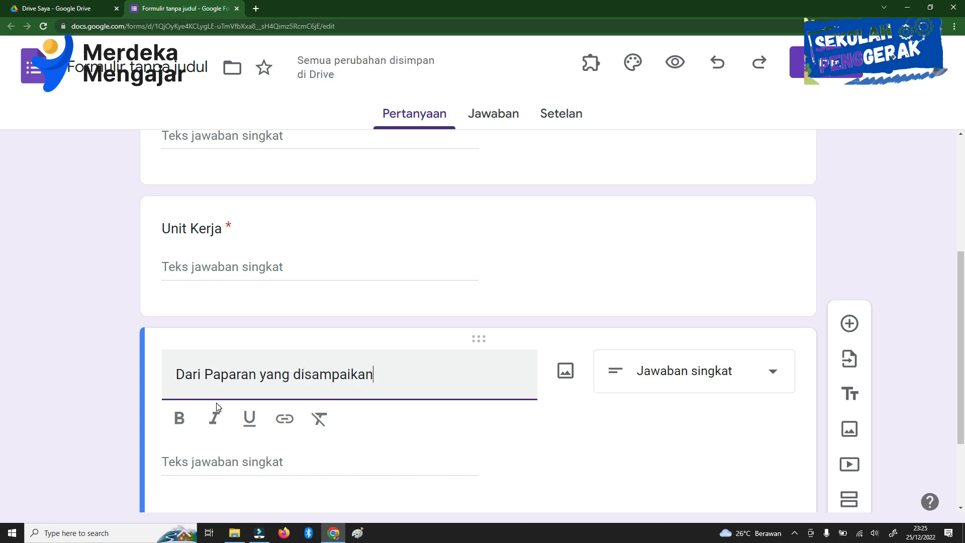
pyautogui.write(',')
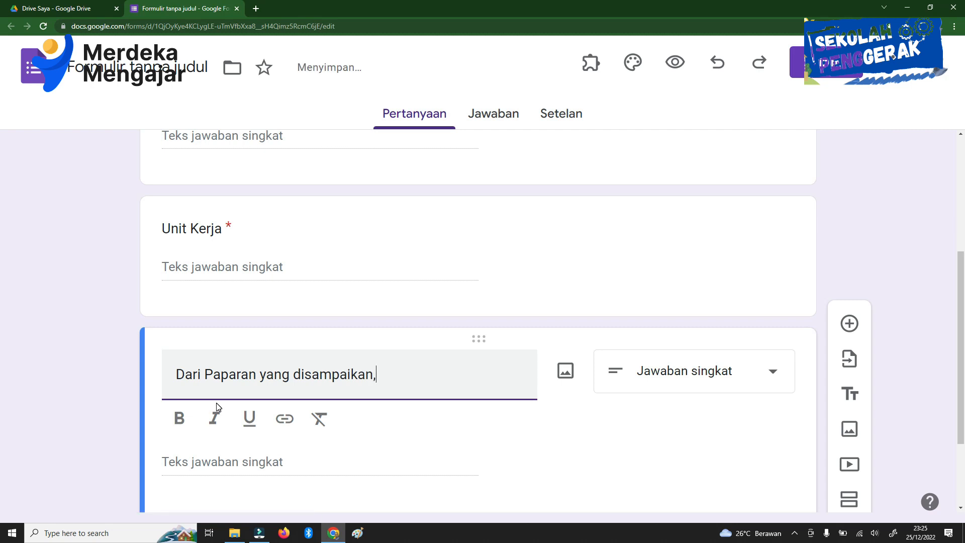
pyautogui.write(' sebelumnya saya pikir..............................')
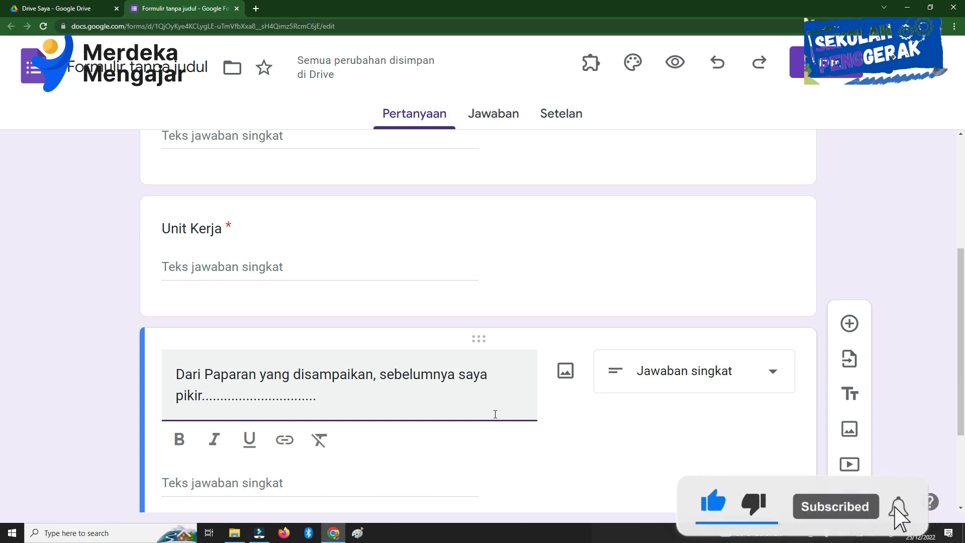
# Step: Change the "Dari Paparan yang disampaikan" question to Paragraf, and add a duplicate of it titled "Ternyata" followed by a row of dots
pyautogui.click(647, 384)
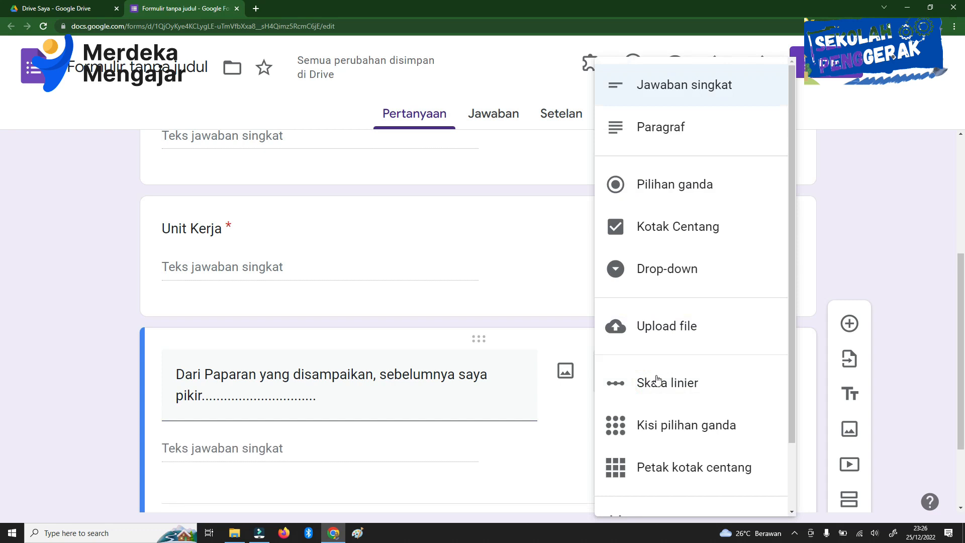
pyautogui.click(677, 132)
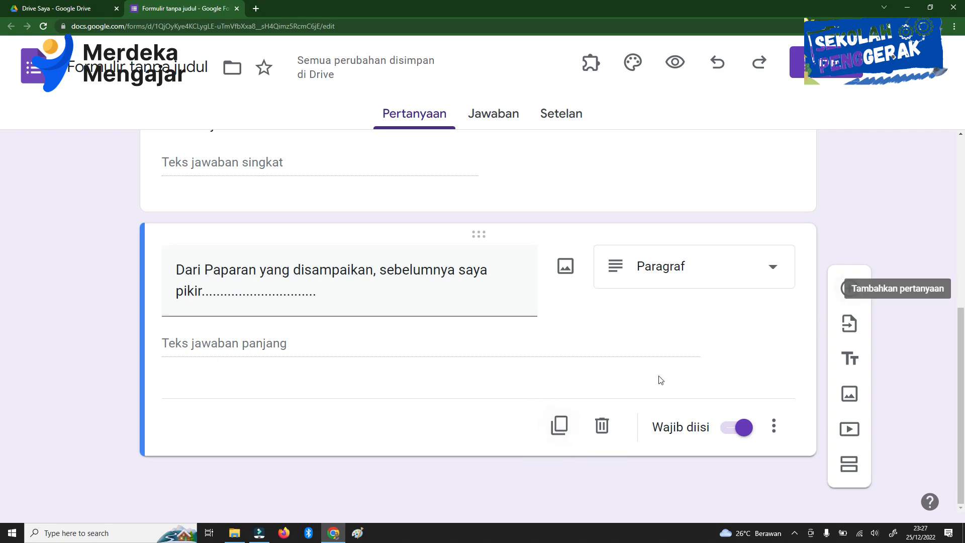
pyautogui.click(560, 429)
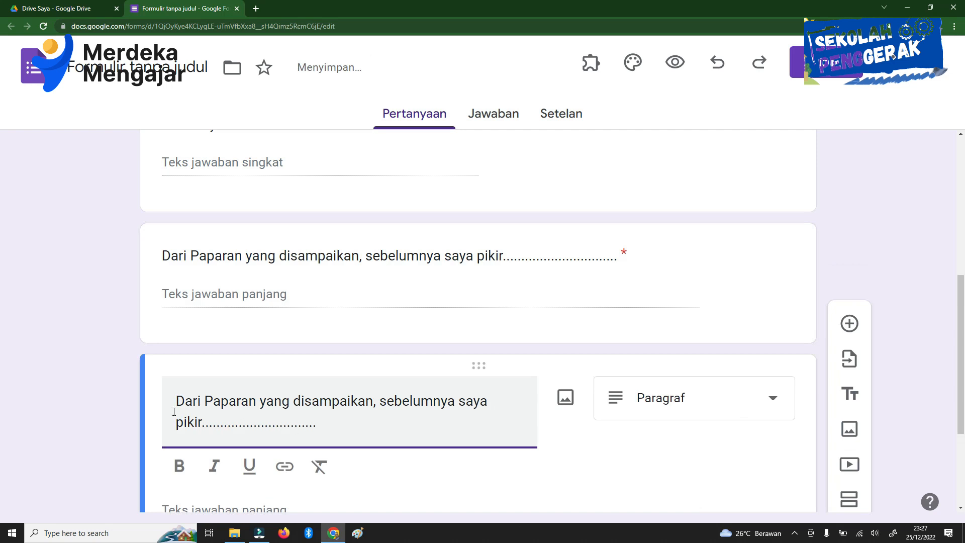
pyautogui.moveTo(178, 398); pyautogui.dragTo(333, 427)
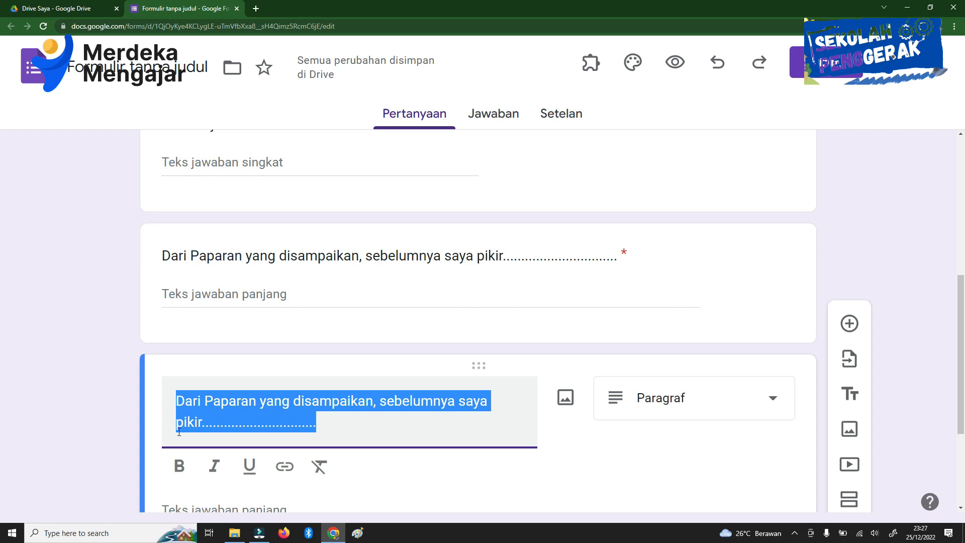
pyautogui.write('Ter')
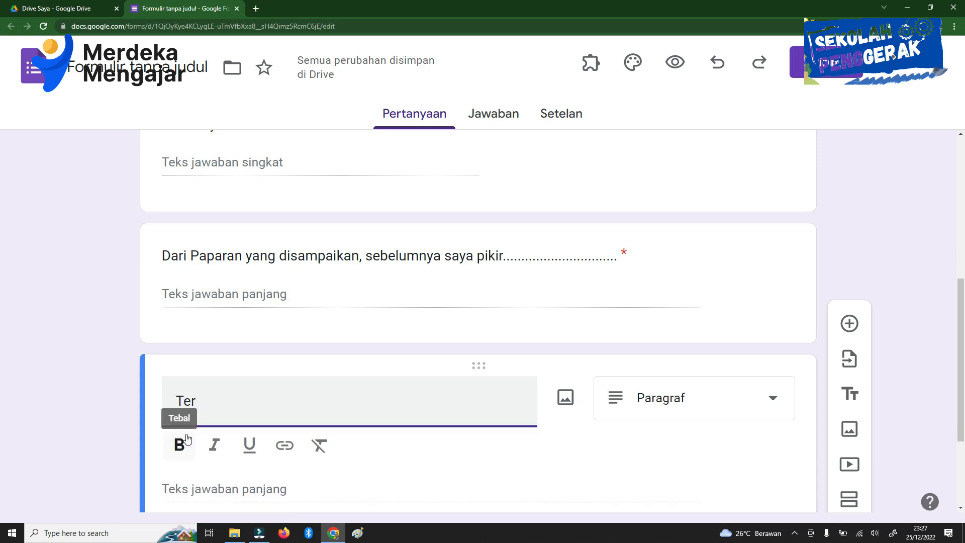
pyautogui.write('nyata ......................')
# Step: Duplicate the "Ternyata" question and retitle the copy "Langkah kecil yang akan saya lakukan setelah ini ..............."
pyautogui.scroll(-3, 186, 438)
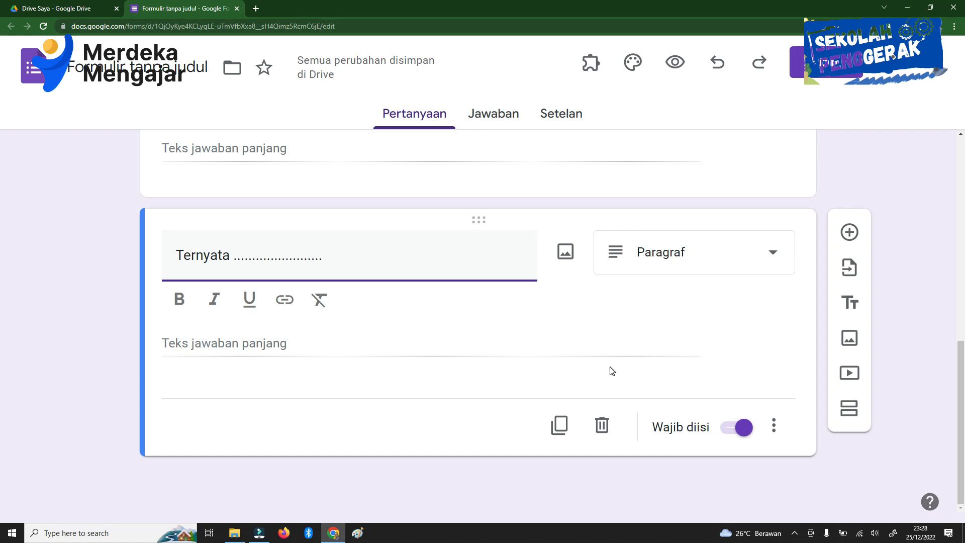
pyautogui.click(561, 433)
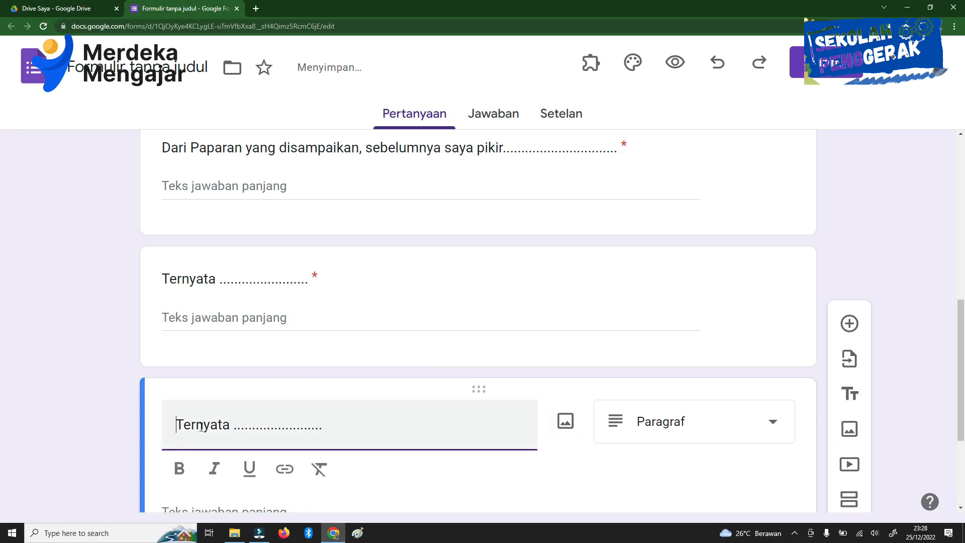
pyautogui.moveTo(177, 428); pyautogui.dragTo(348, 429)
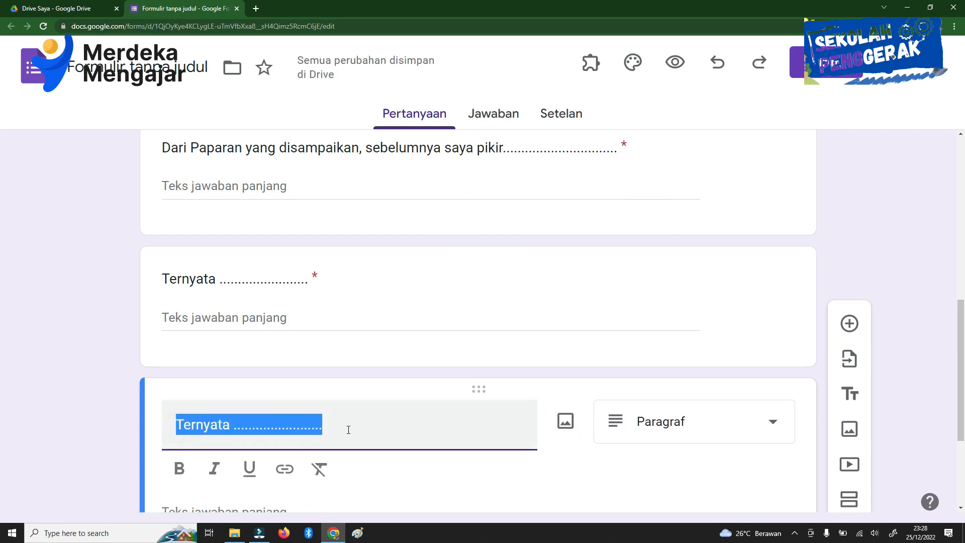
pyautogui.write('Langkah kecil yang akan saya lakukan setelah ini ...............')
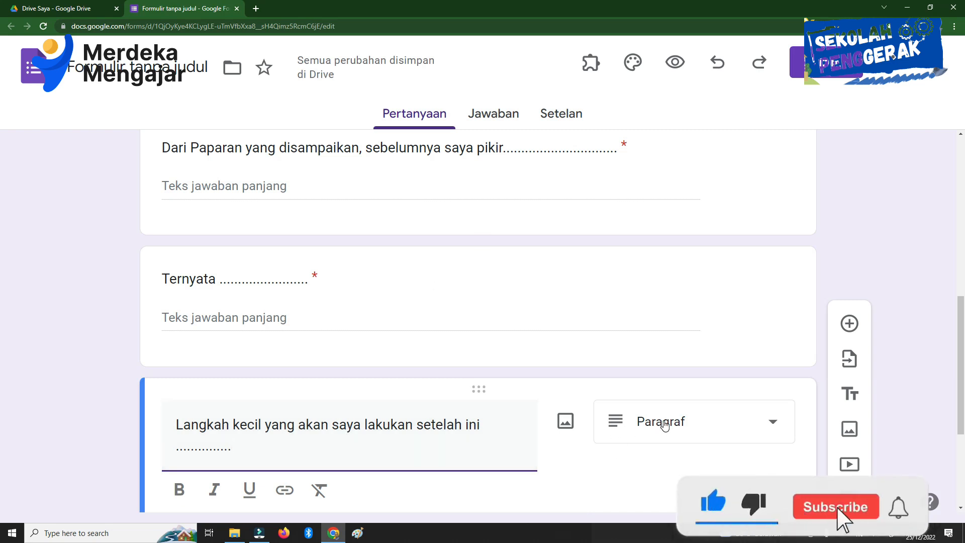
# Step: Review the whole form in the editor from its title through all five questions, reducing the page zoom to 125%
pyautogui.scroll(-2, 664, 425)
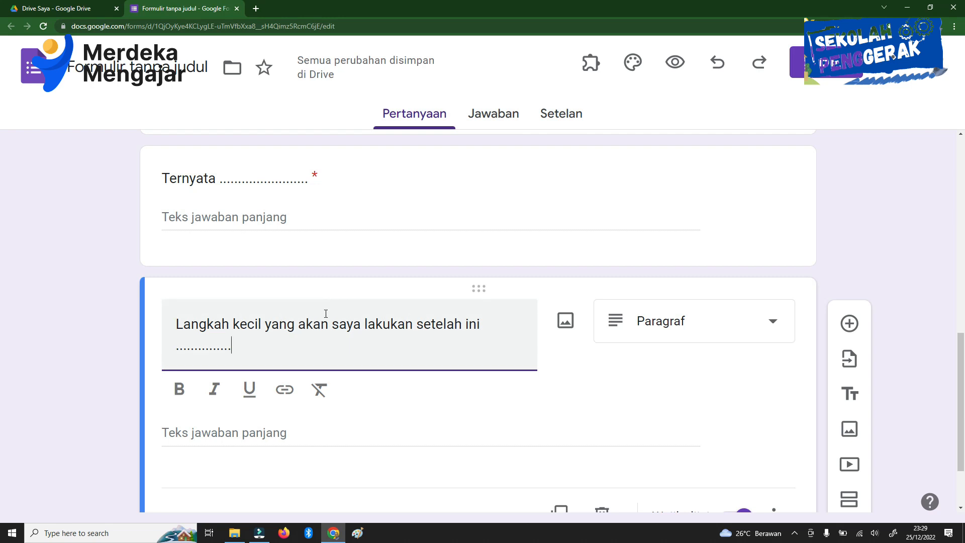
pyautogui.scroll(5, 325, 319)
pyautogui.scroll(4, 326, 322)
pyautogui.scroll(-4, 326, 326)
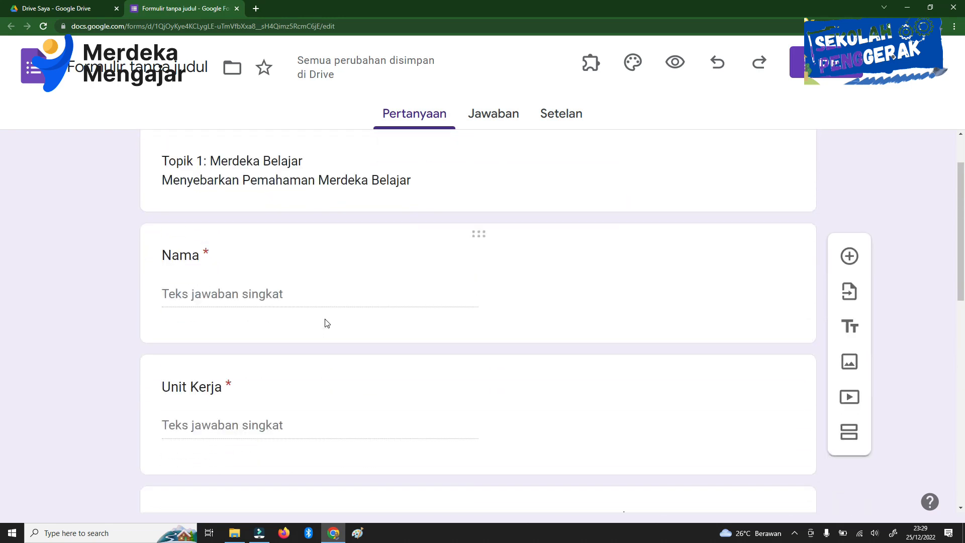
pyautogui.scroll(3, 325, 323)
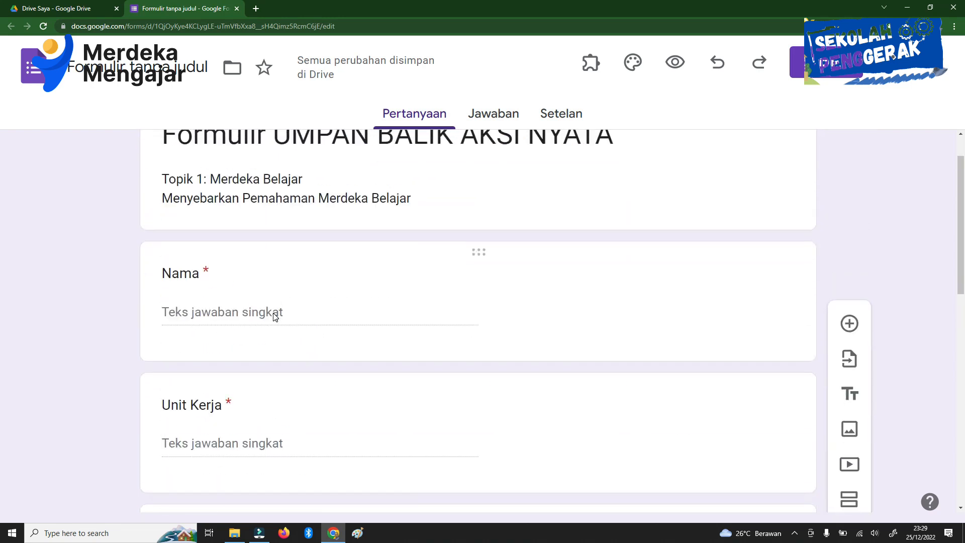
pyautogui.click(275, 318)
pyautogui.scroll(-5, 327, 317)
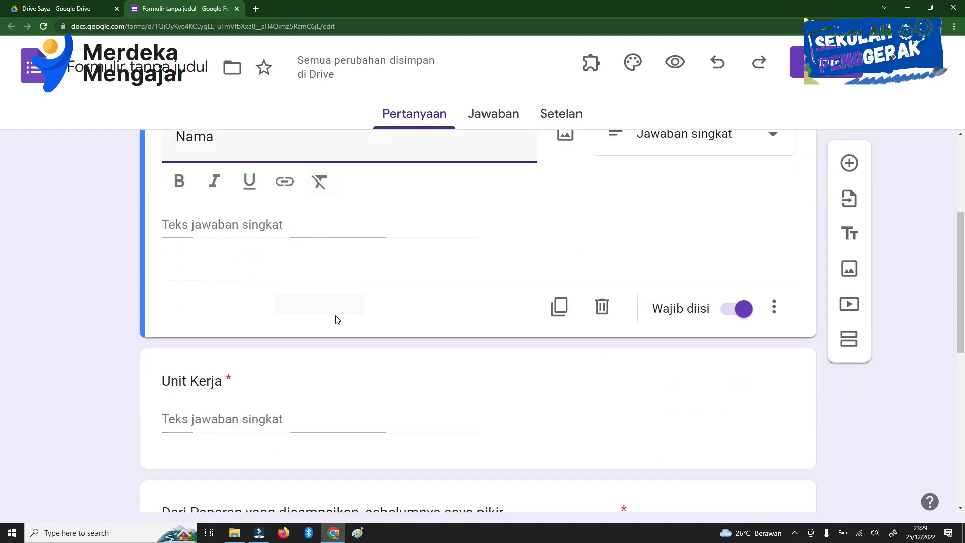
pyautogui.click(255, 318)
pyautogui.scroll(-4, 280, 334)
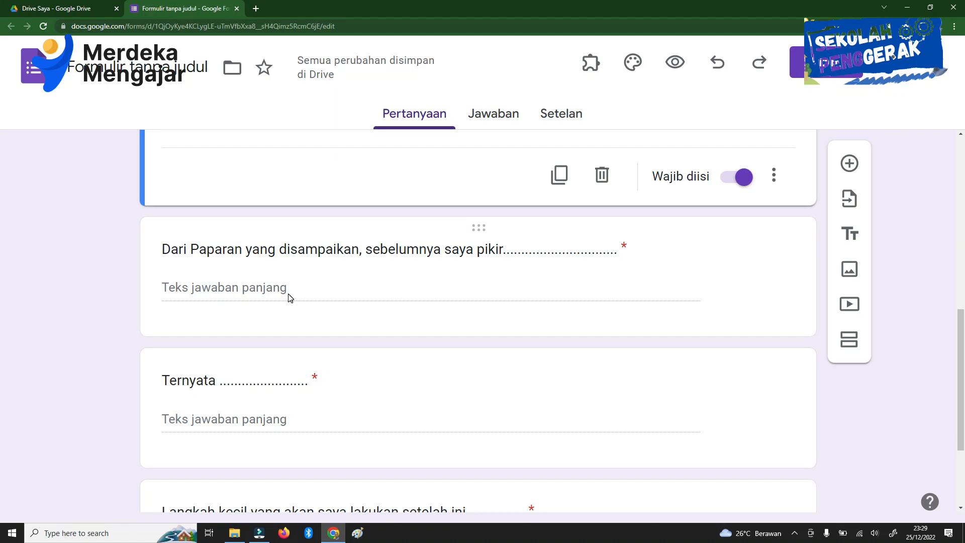
pyautogui.scroll(-1, 250, 387)
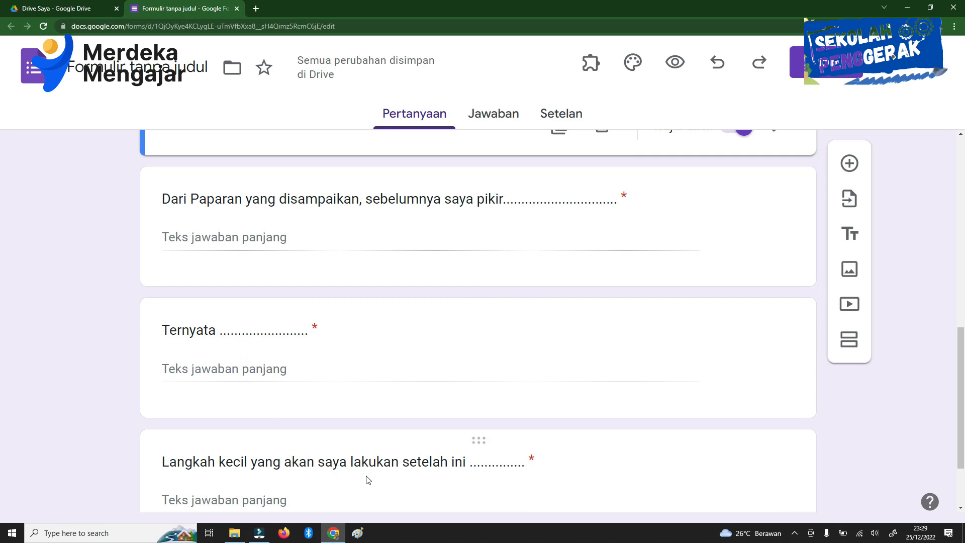
pyautogui.scroll(4, 331, 427)
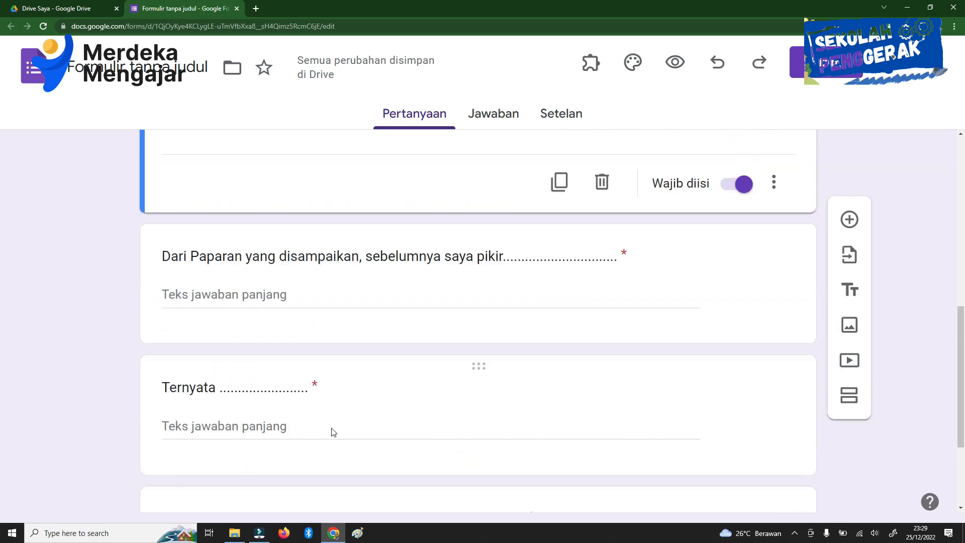
pyautogui.scroll(4, 347, 387)
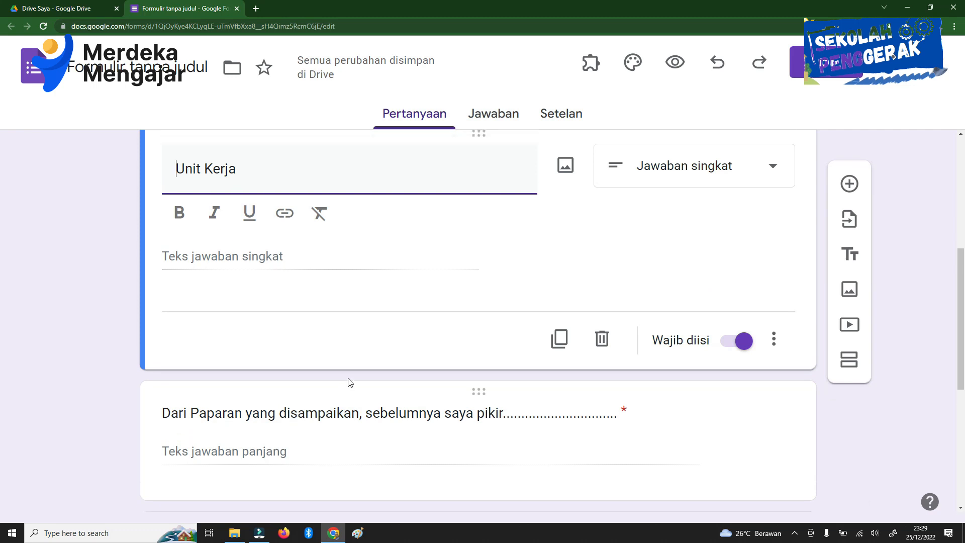
pyautogui.hotkey('ctrl', '-')
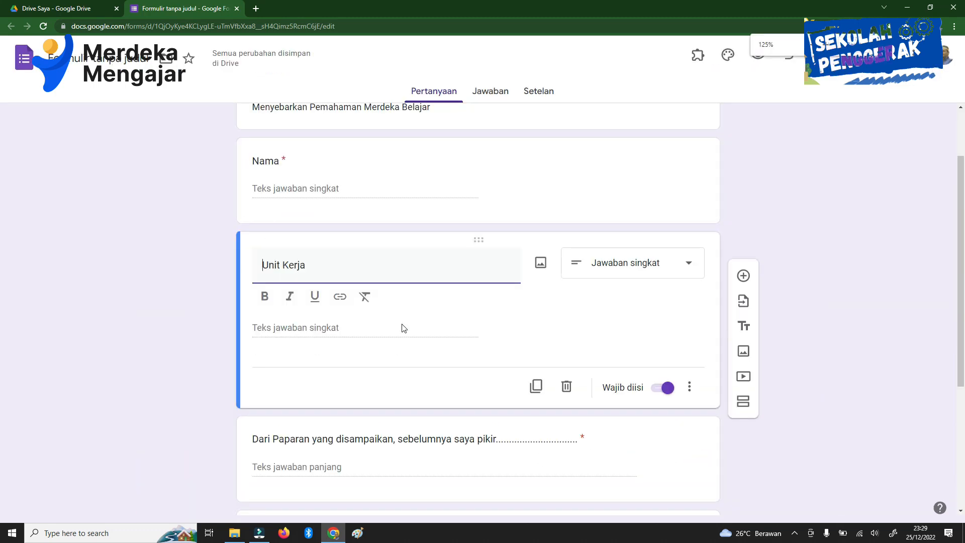
pyautogui.scroll(2, 402, 327)
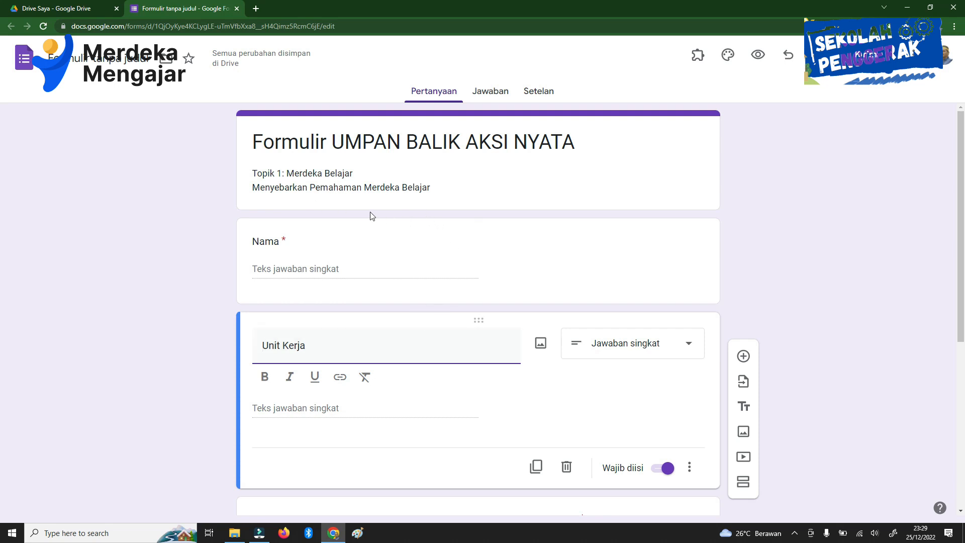
pyautogui.scroll(-5, 427, 280)
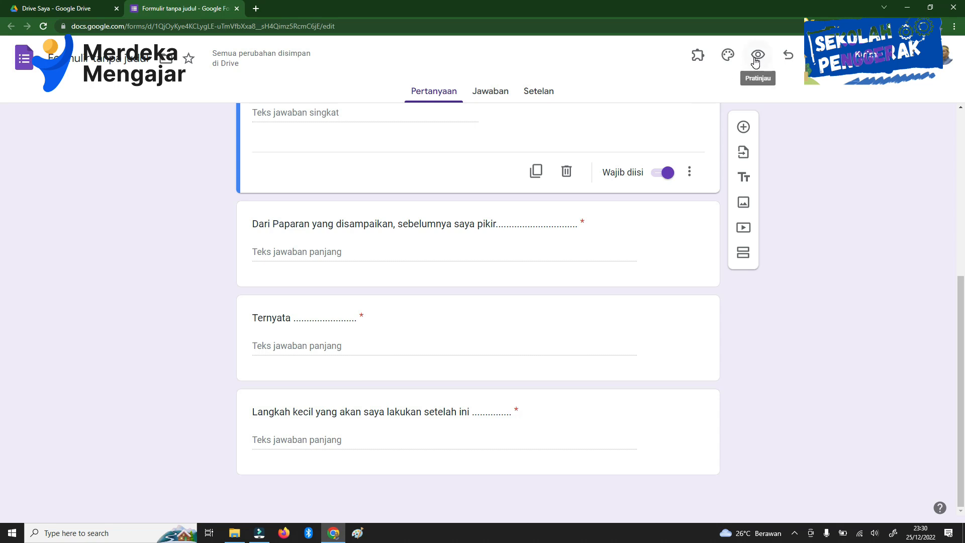
# Step: Preview the form as respondents see it and look through all its questions
pyautogui.scroll(6, 461, 276)
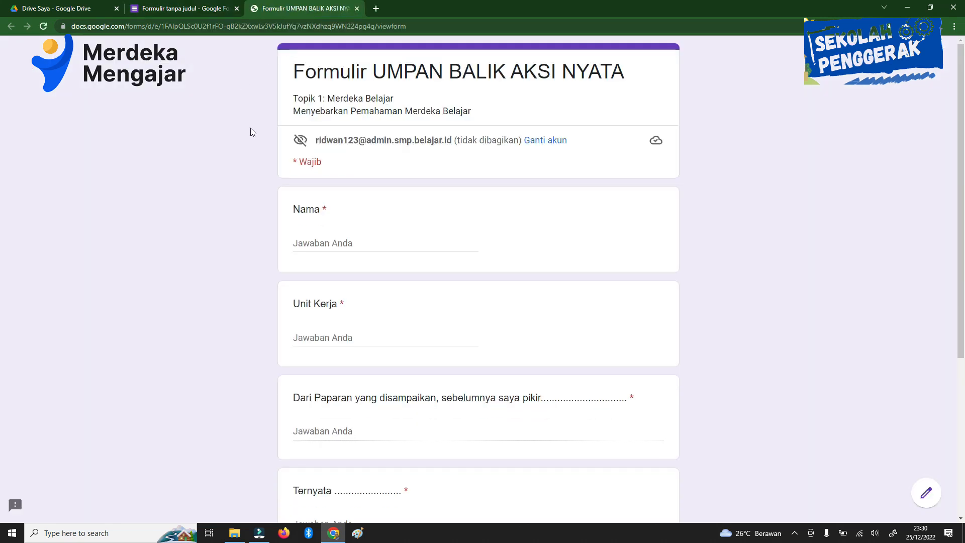
pyautogui.scroll(-5, 388, 216)
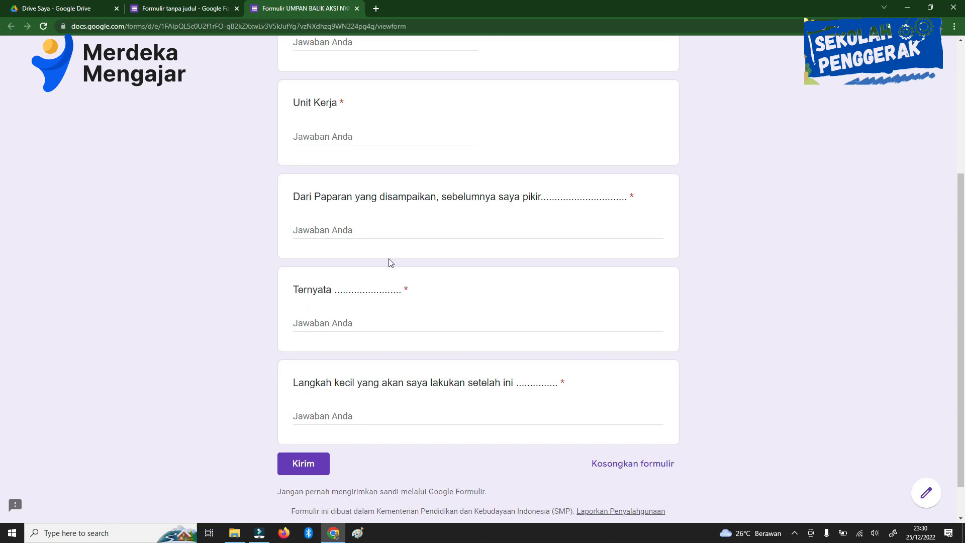
pyautogui.scroll(2, 411, 336)
pyautogui.scroll(-3, 411, 336)
pyautogui.scroll(5, 411, 337)
pyautogui.scroll(-5, 412, 332)
pyautogui.scroll(5, 412, 332)
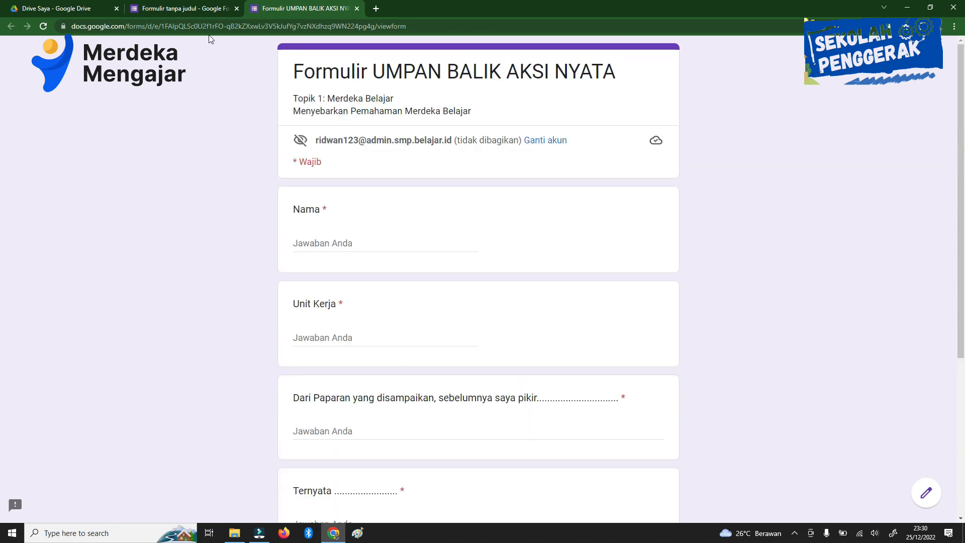
pyautogui.scroll(-5, 289, 157)
# Step: Return to the form editor and choose to send the form as a link with the URL shortened
pyautogui.click(219, 9)
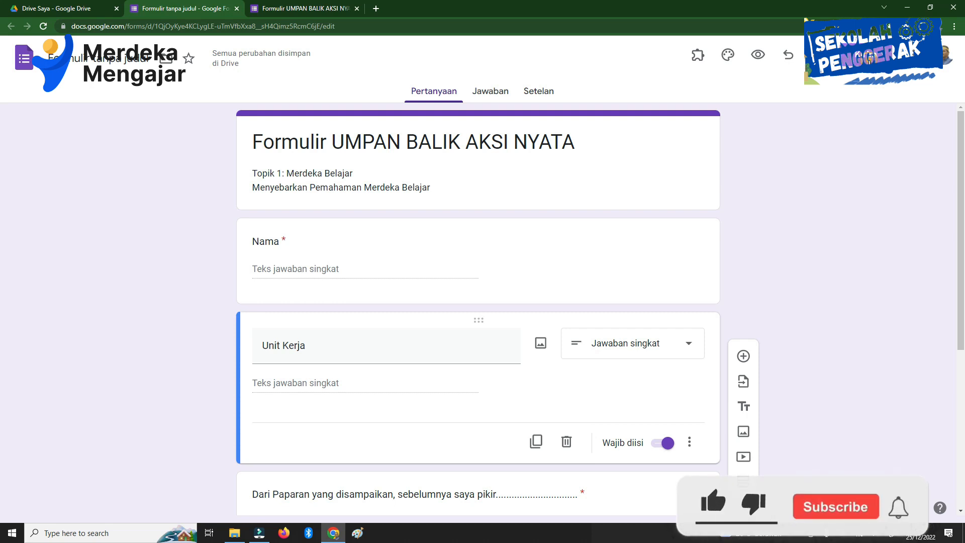
pyautogui.click(867, 57)
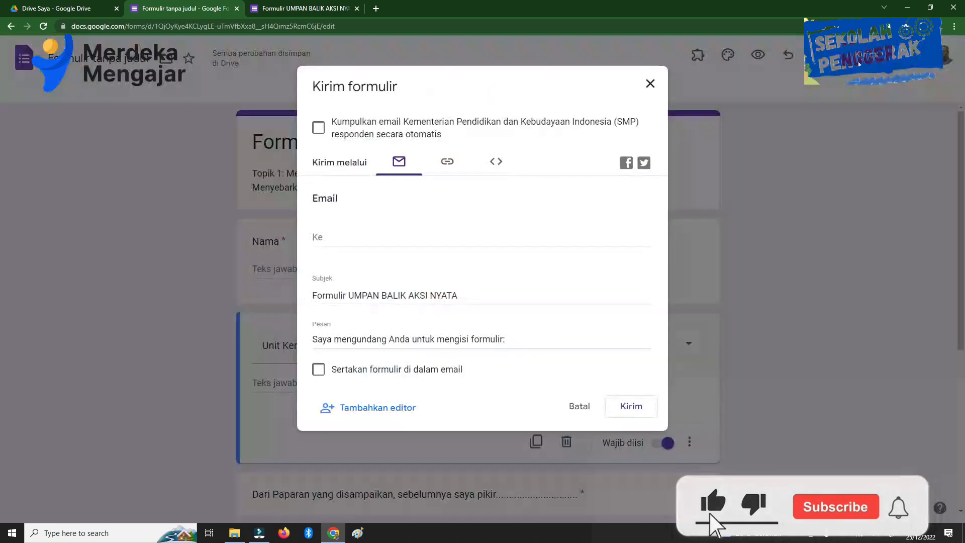
pyautogui.click(446, 165)
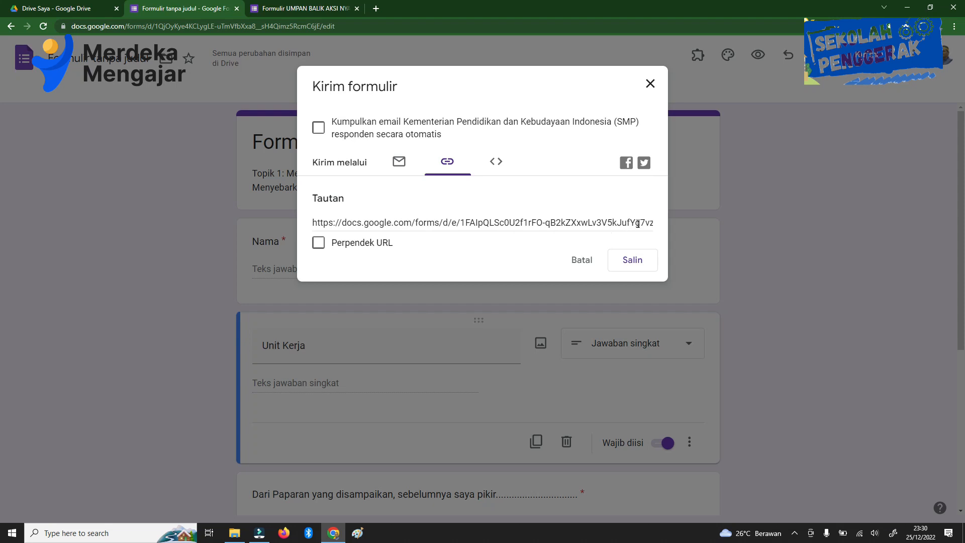
pyautogui.click(315, 222)
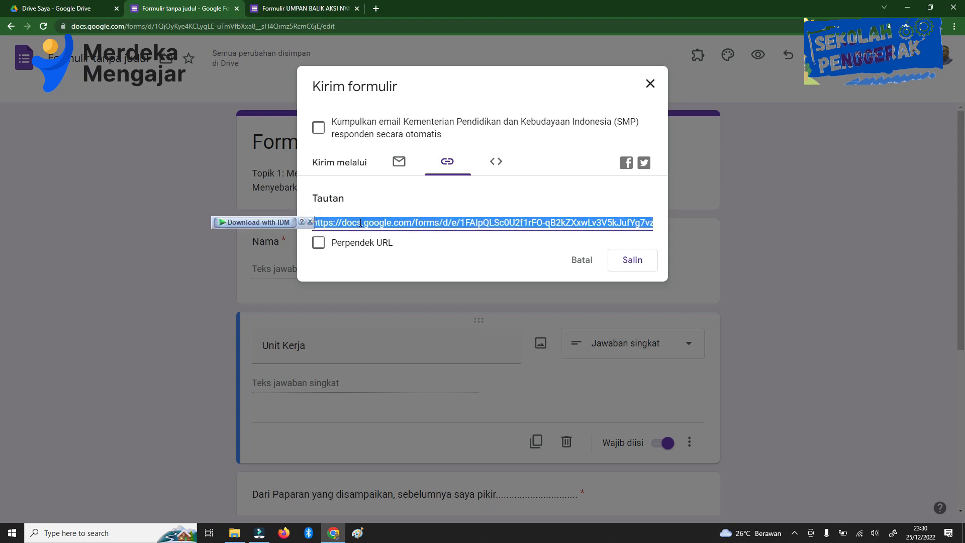
pyautogui.click(318, 243)
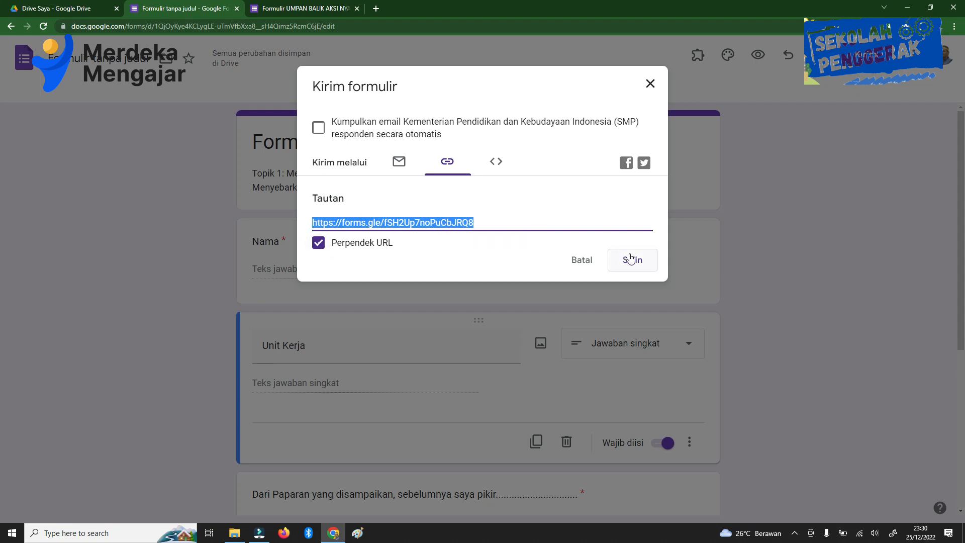
# Step: Turn URL shortening off and on again to compare the full and short form links
pyautogui.click(518, 223)
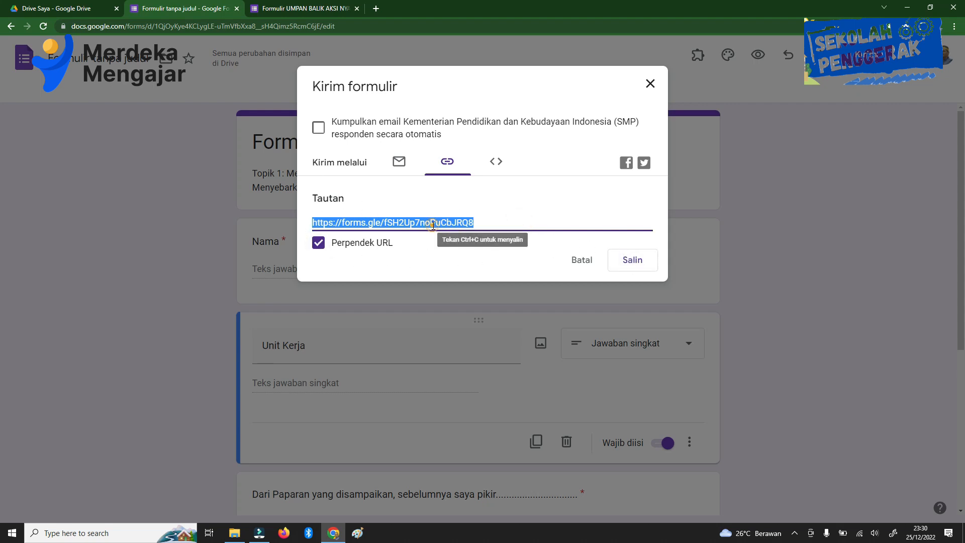
pyautogui.click(504, 226)
pyautogui.click(322, 244)
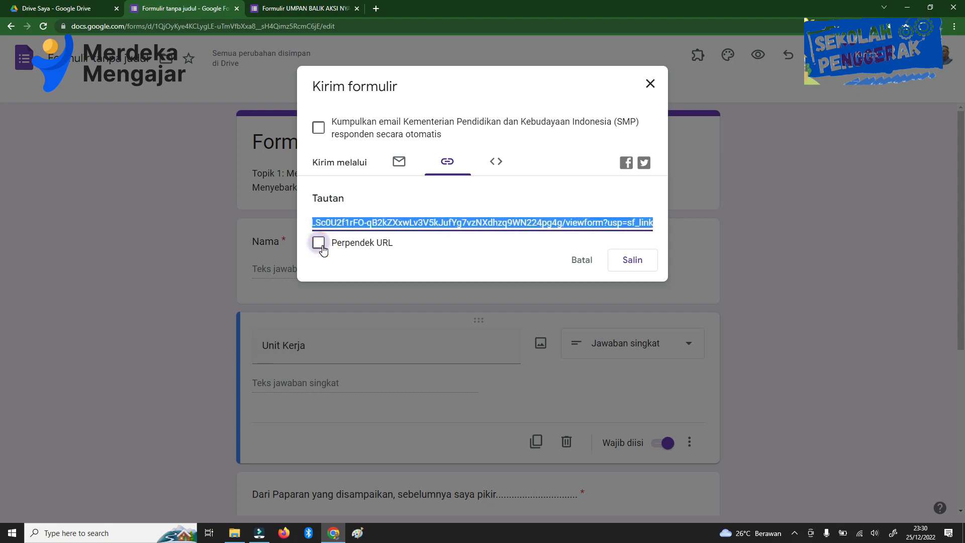
pyautogui.click(321, 247)
# Step: Copy the shortened form link to the clipboard and close the send dialog
pyautogui.click(619, 267)
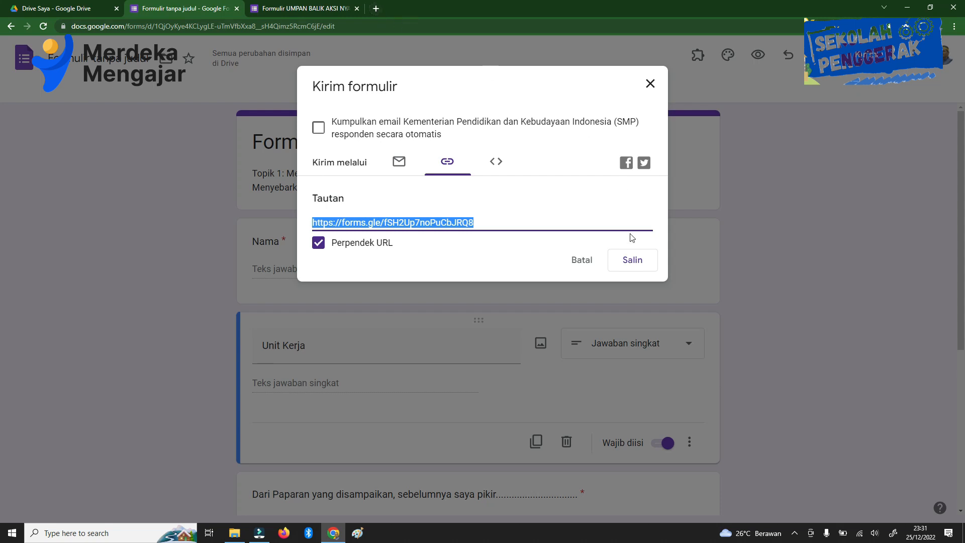
pyautogui.click(631, 258)
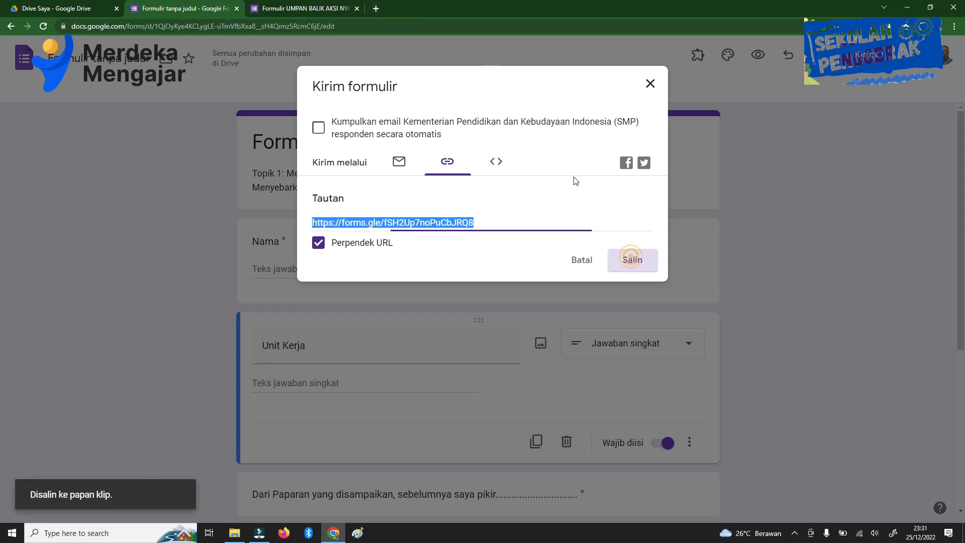
pyautogui.click(650, 84)
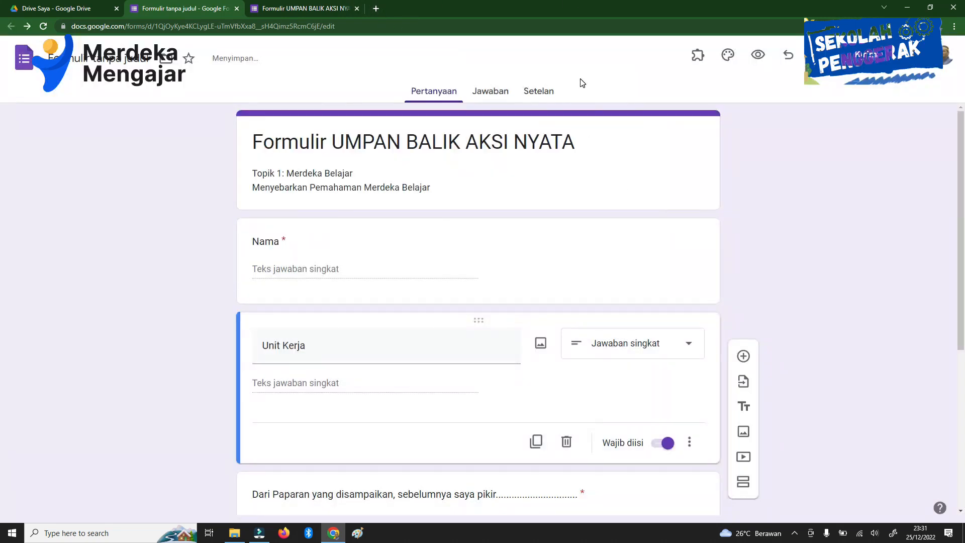